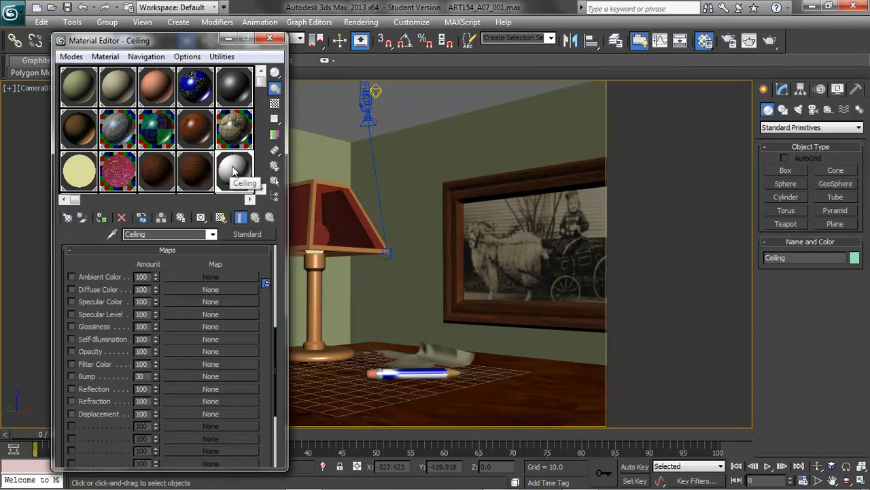
pyautogui.moveTo(273, 344); pyautogui.dragTo(265, 251)
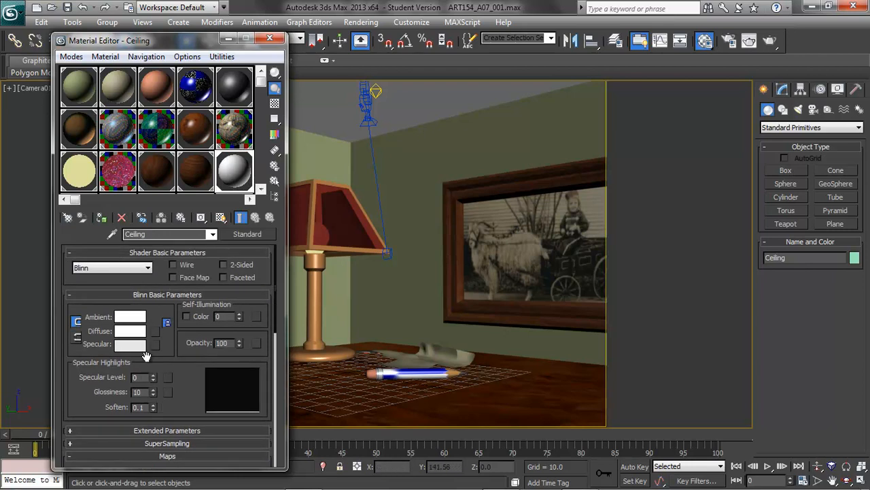
pyautogui.click(135, 332)
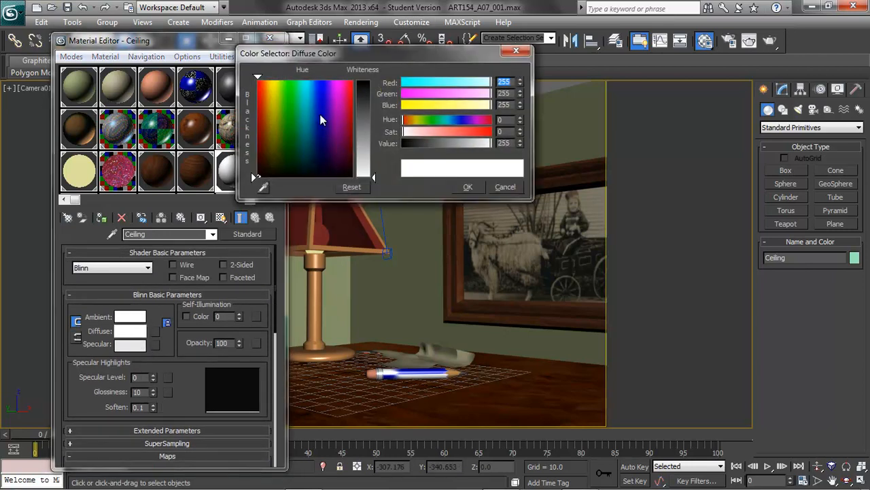
pyautogui.moveTo(373, 177); pyautogui.dragTo(372, 102)
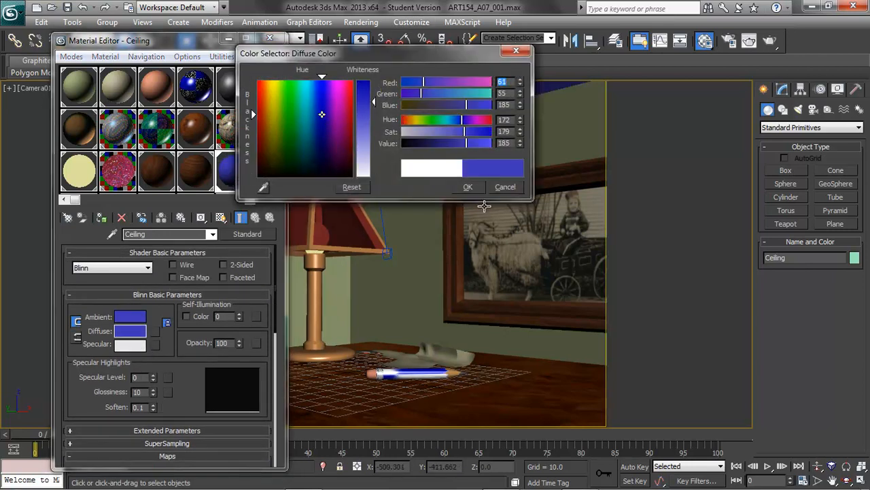
pyautogui.click(505, 187)
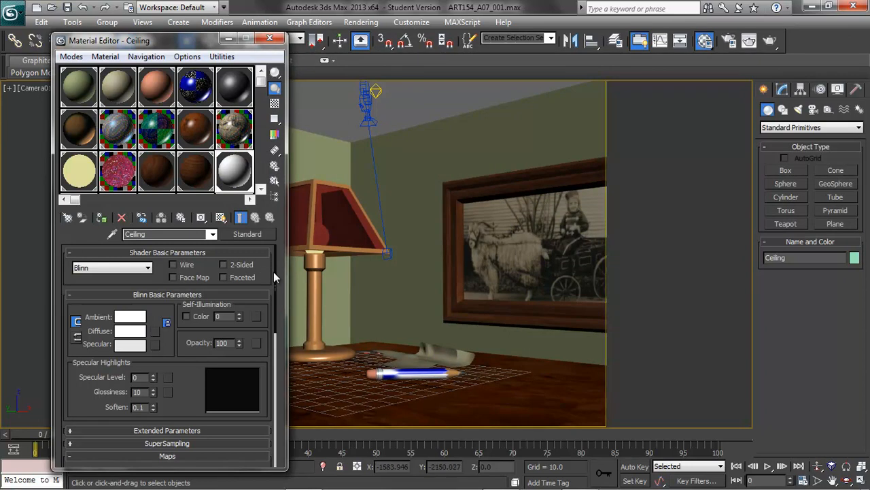
# Enable the Ceiling material's bump channel at an amount of 100 and assign a Bitmap map to it
pyautogui.moveTo(273, 271); pyautogui.dragTo(277, 370)
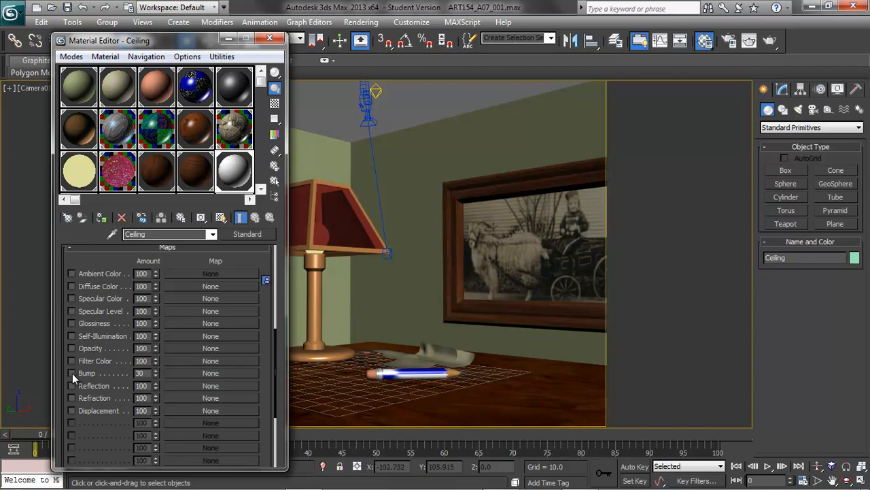
pyautogui.click(205, 373)
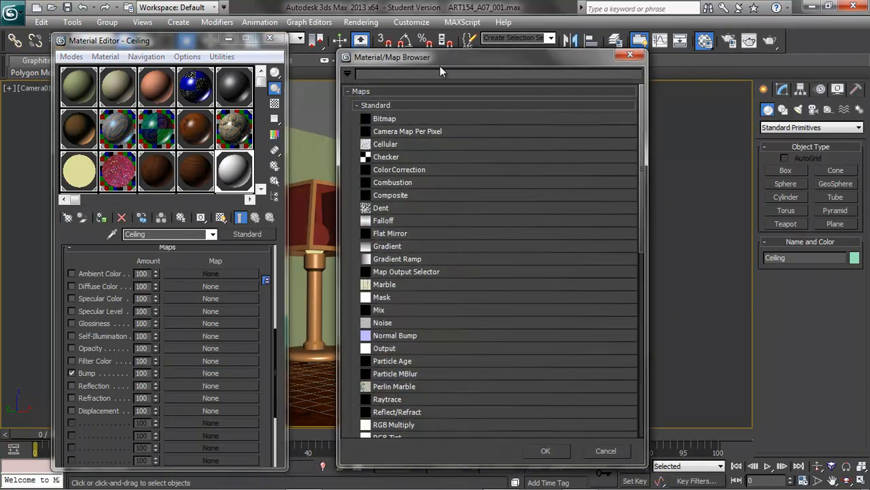
pyautogui.click(396, 118)
pyautogui.click(555, 449)
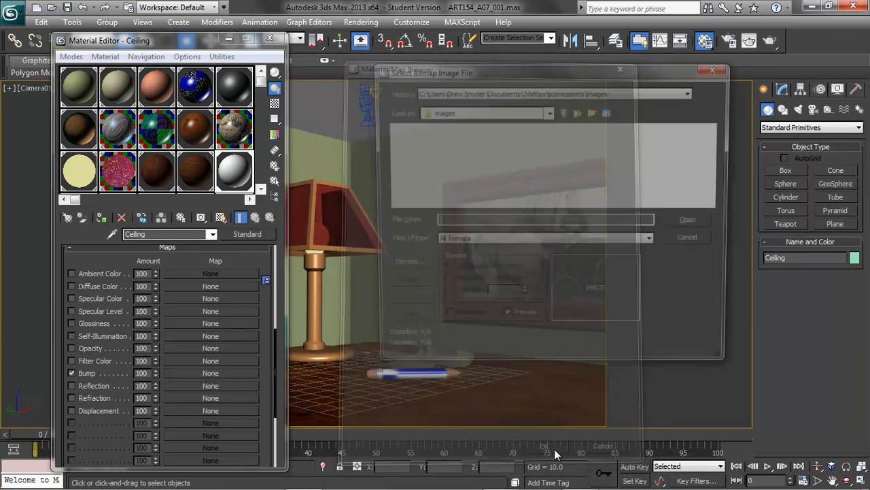
pyautogui.click(540, 94)
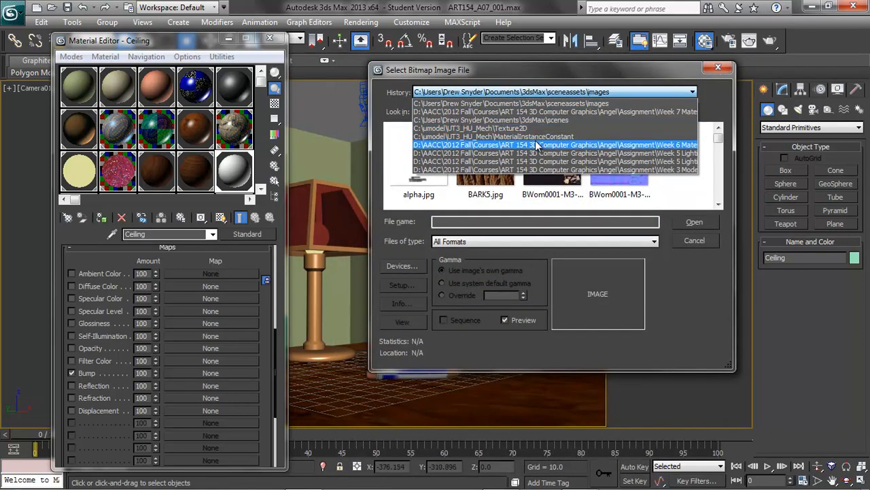
pyautogui.click(537, 146)
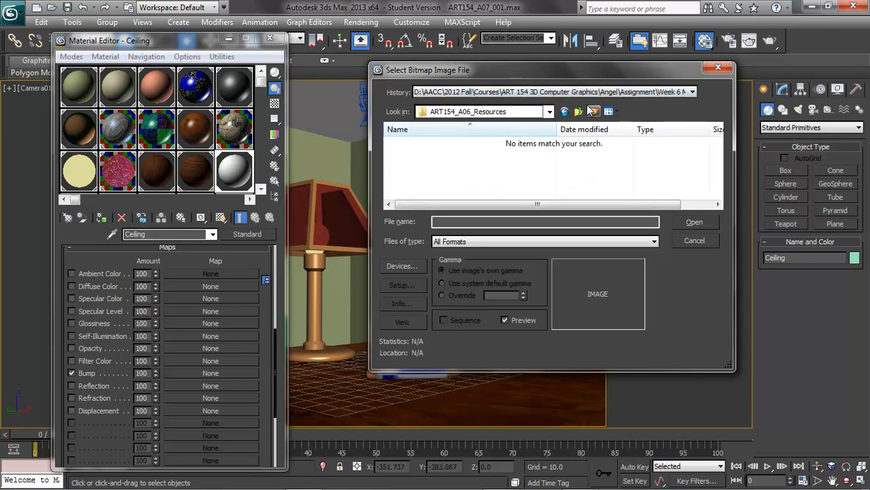
pyautogui.click(579, 112)
pyautogui.click(579, 112)
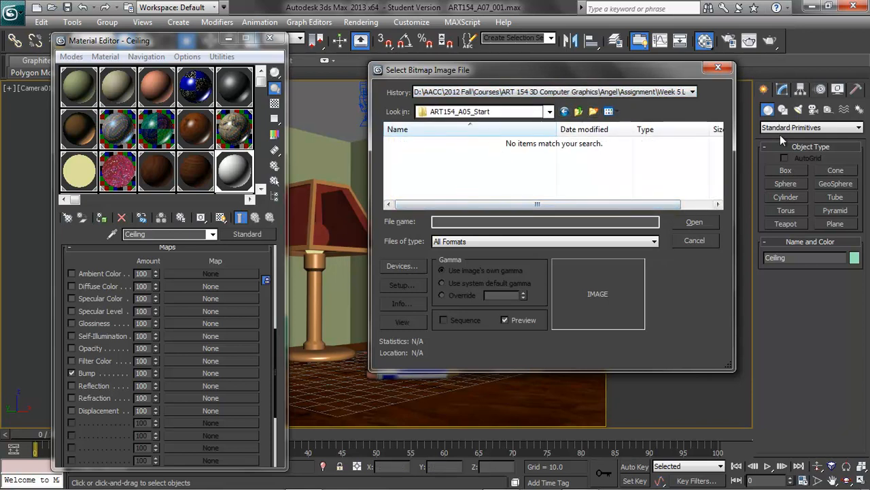
pyautogui.write('C:\\umodel\\UT3_HU_Mech\\MaterialInstanceConstant')
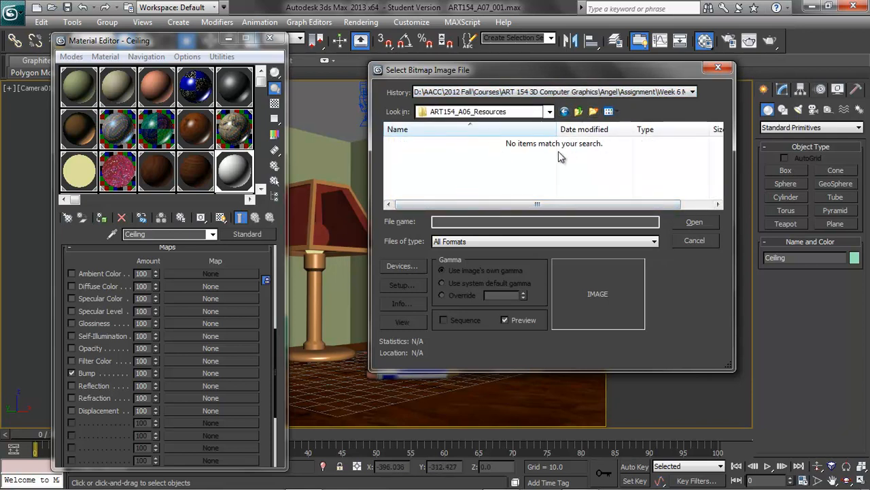
pyautogui.press('Return')
pyautogui.click(550, 113)
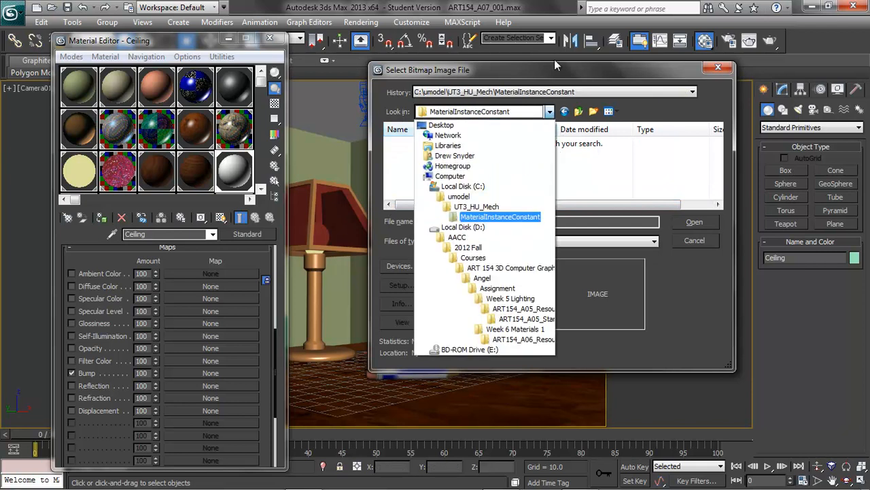
pyautogui.click(569, 95)
# Load tin ceiling tile.jpg from the Week 7 textures folder as the bump bitmap
pyautogui.click(569, 93)
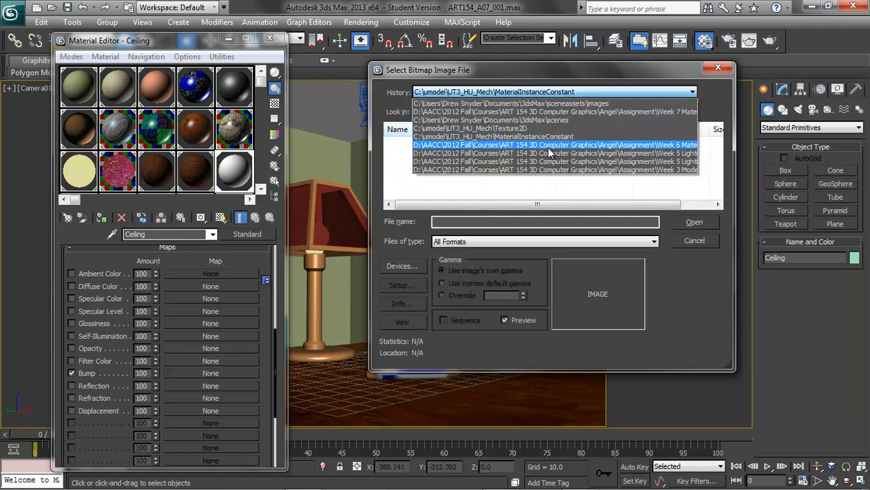
pyautogui.click(537, 112)
pyautogui.doubleClick(428, 144)
pyautogui.click(619, 160)
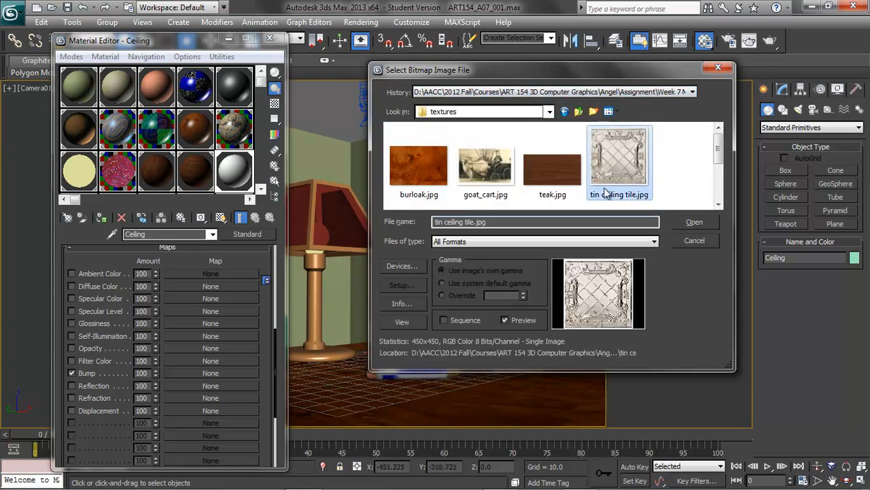
pyautogui.click(694, 222)
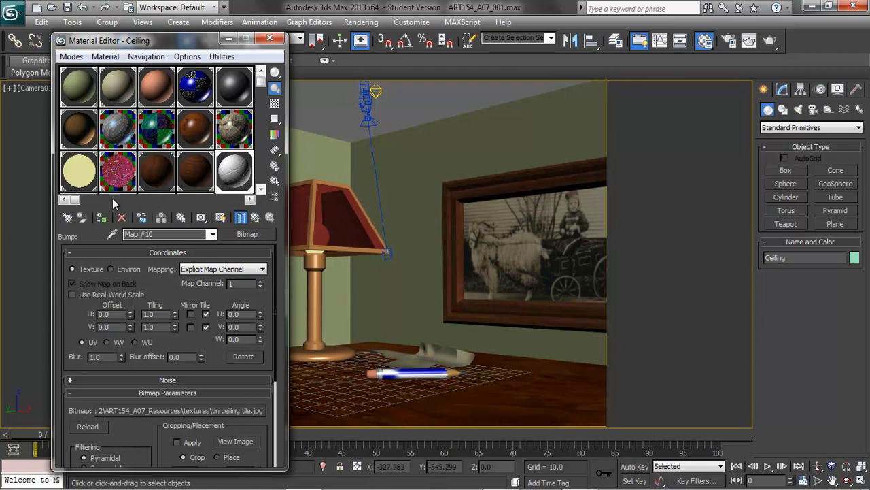
# Show the tin tile map on the ceiling in the viewport and test-render the camera view
pyautogui.click(220, 217)
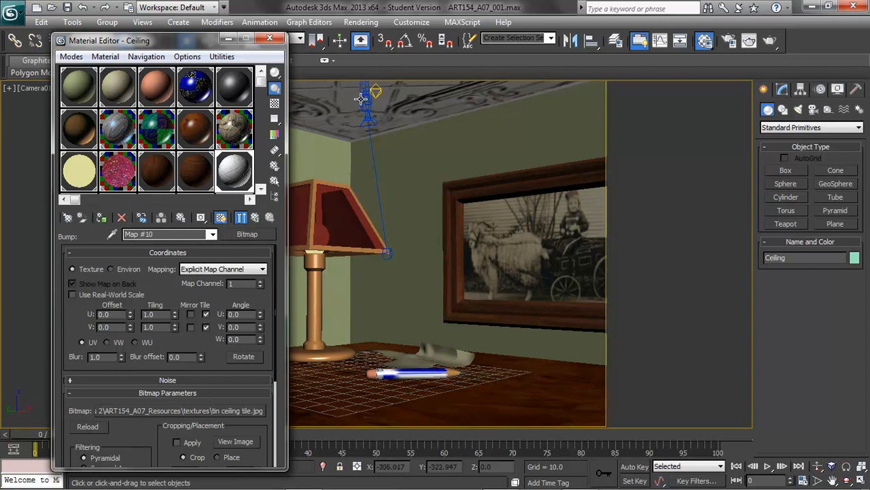
pyautogui.click(771, 41)
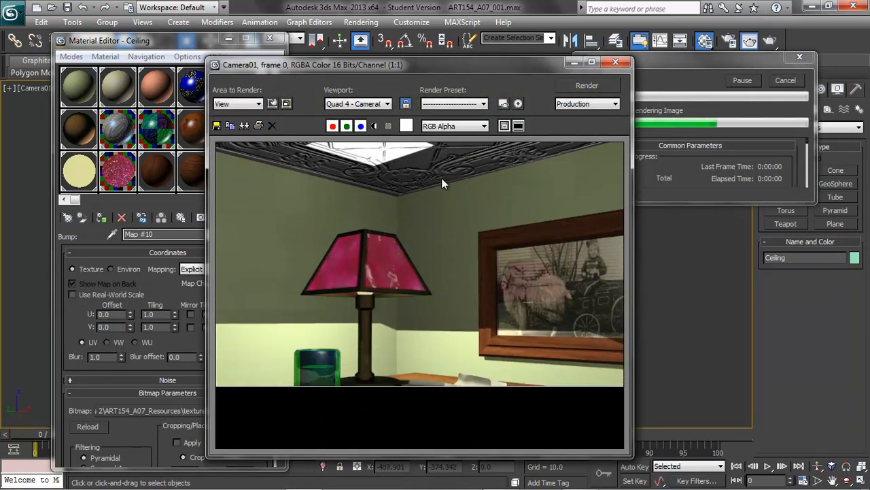
pyautogui.click(615, 62)
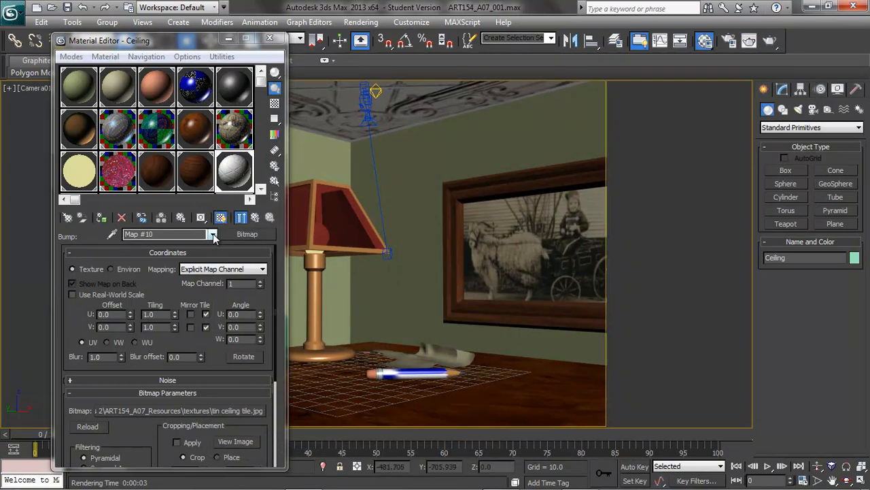
# Set the U and V tiling of the ceiling's bump bitmap to 5
pyautogui.moveTo(275, 274); pyautogui.dragTo(274, 286)
pyautogui.moveTo(160, 300); pyautogui.dragTo(130, 299)
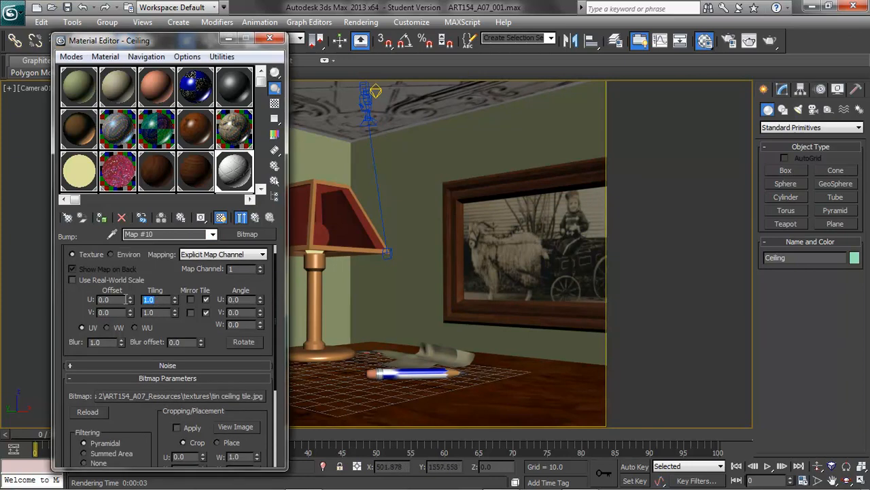
pyautogui.write('5')
pyautogui.press('Tab')
pyautogui.write('5')
pyautogui.press('Return')
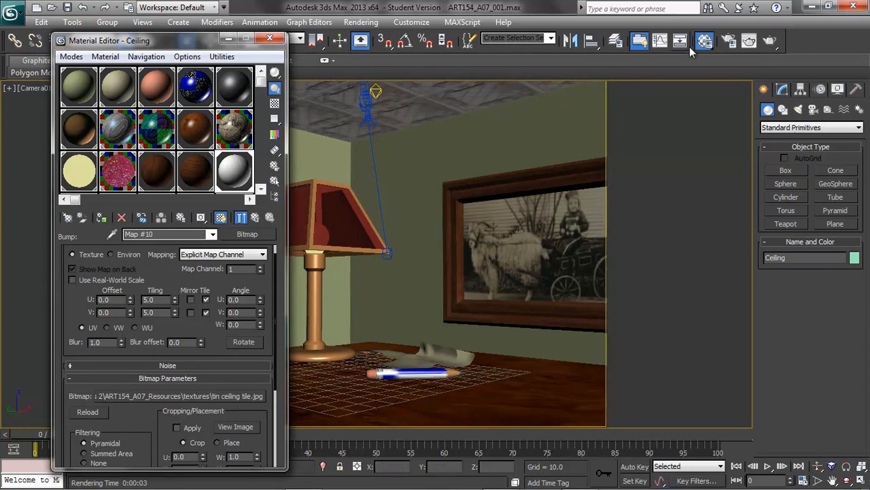
# Render the camera view to check the tiled ceiling and inspect the source tin tile image
pyautogui.click(769, 41)
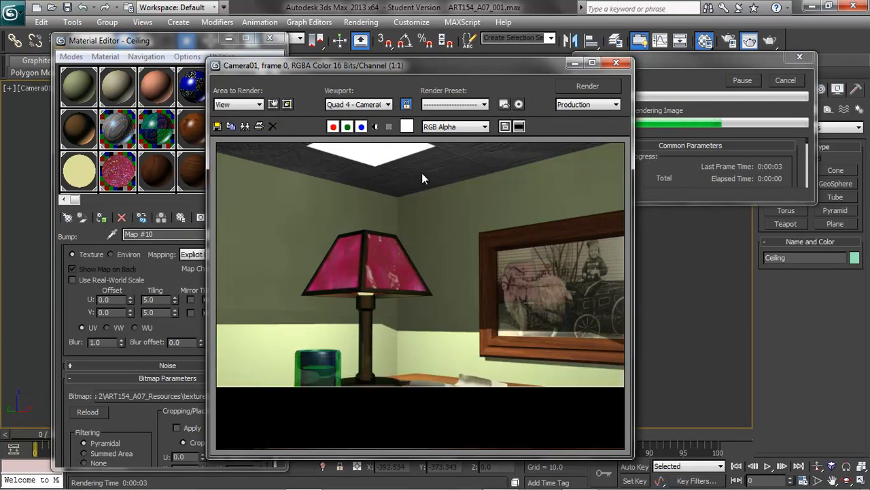
pyautogui.click(616, 63)
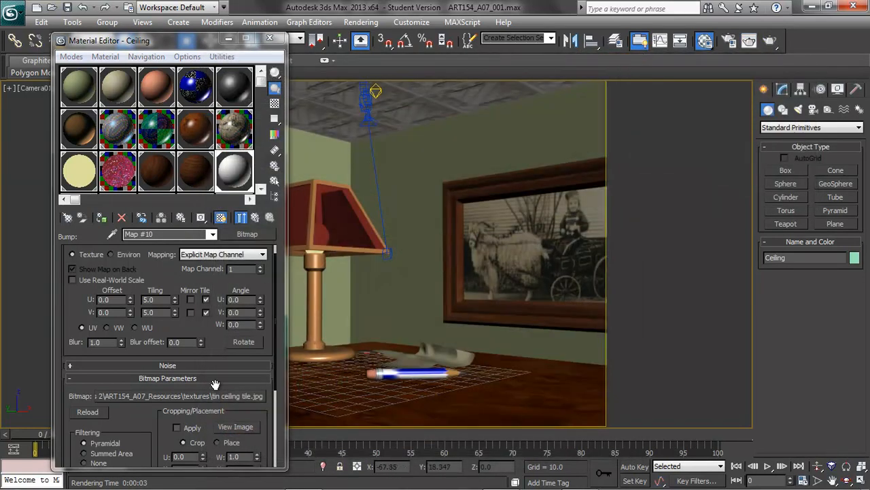
pyautogui.click(240, 425)
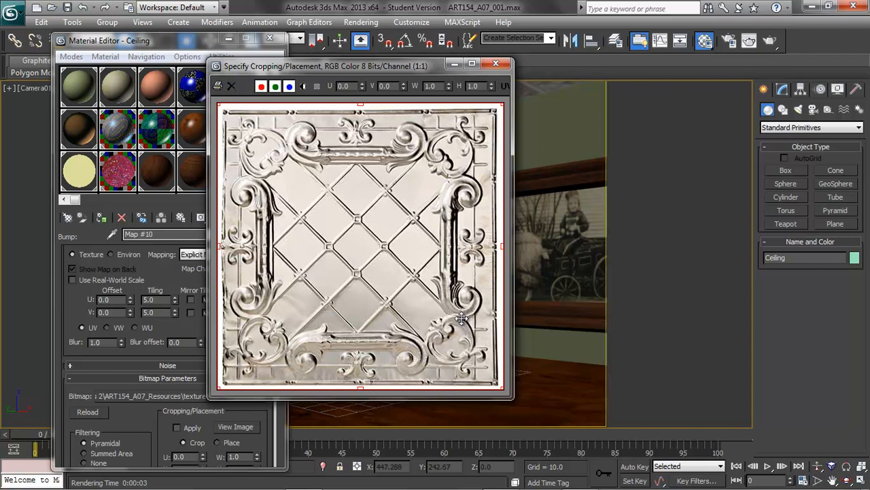
pyautogui.click(496, 64)
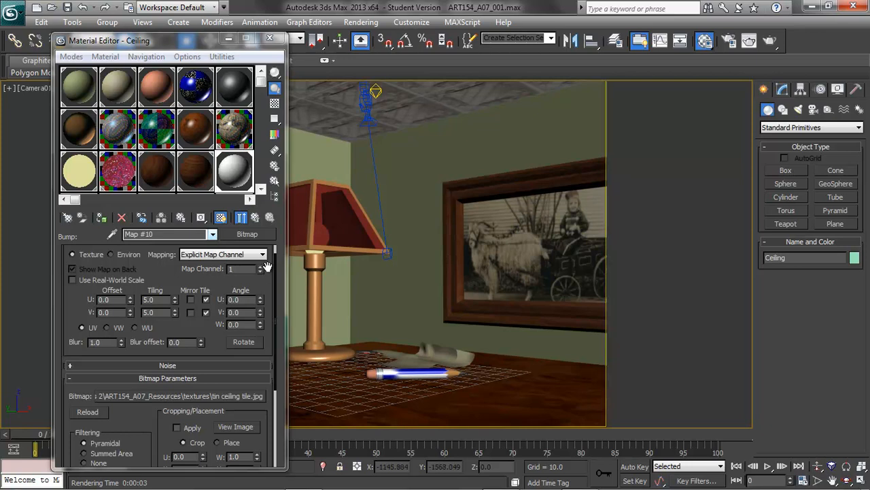
# Invert the output of the ceiling's bump bitmap and render the camera view to check the relief
pyautogui.moveTo(275, 271); pyautogui.dragTo(272, 373)
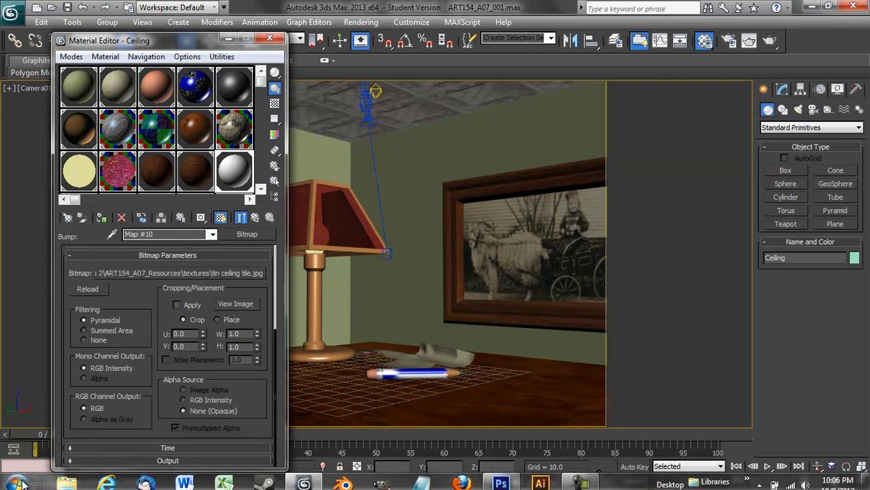
pyautogui.click(69, 460)
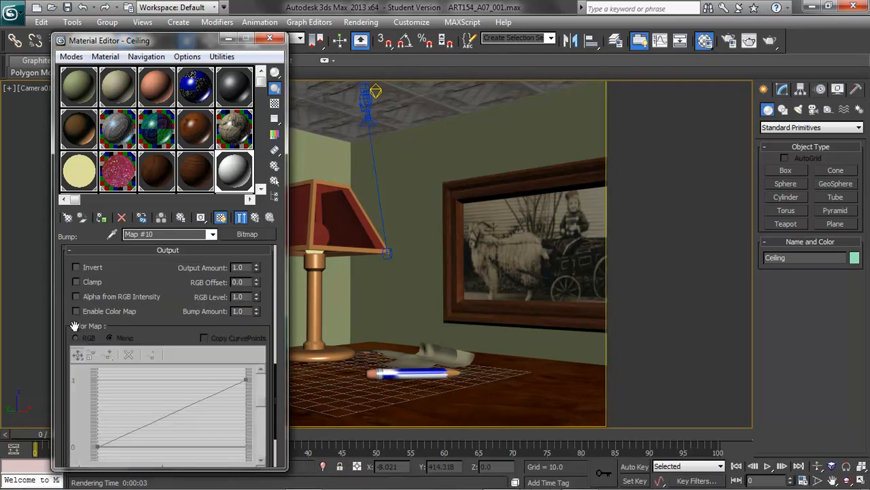
pyautogui.click(77, 267)
pyautogui.click(769, 43)
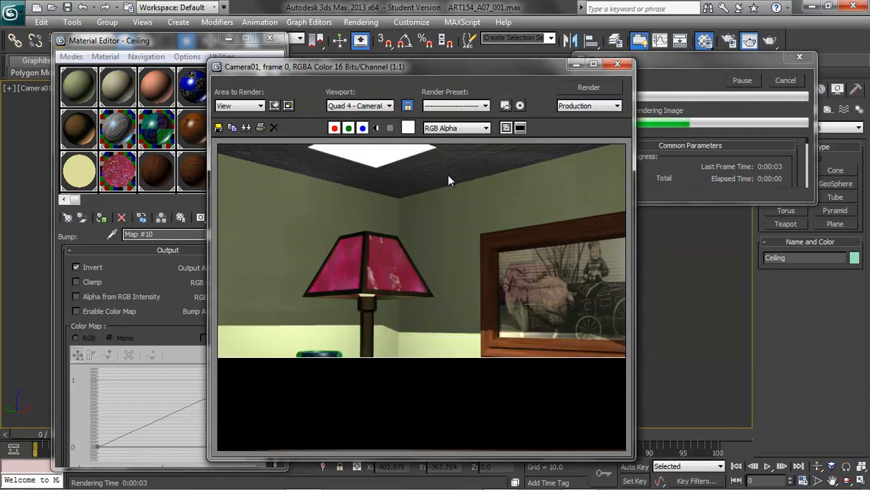
pyautogui.click(617, 63)
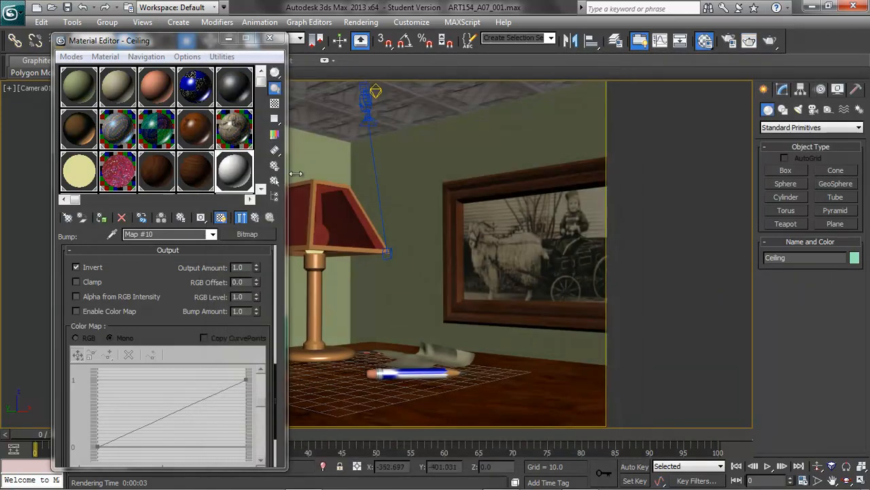
# Set the Ceiling material's diffuse color to a copper brown with red 132, green 61 and blue 18
pyautogui.click(218, 234)
pyautogui.click(195, 244)
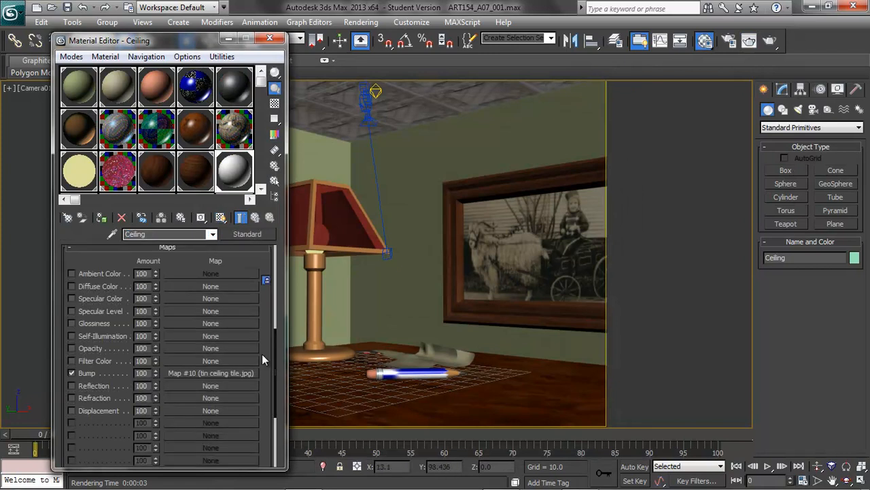
pyautogui.moveTo(275, 356); pyautogui.dragTo(272, 257)
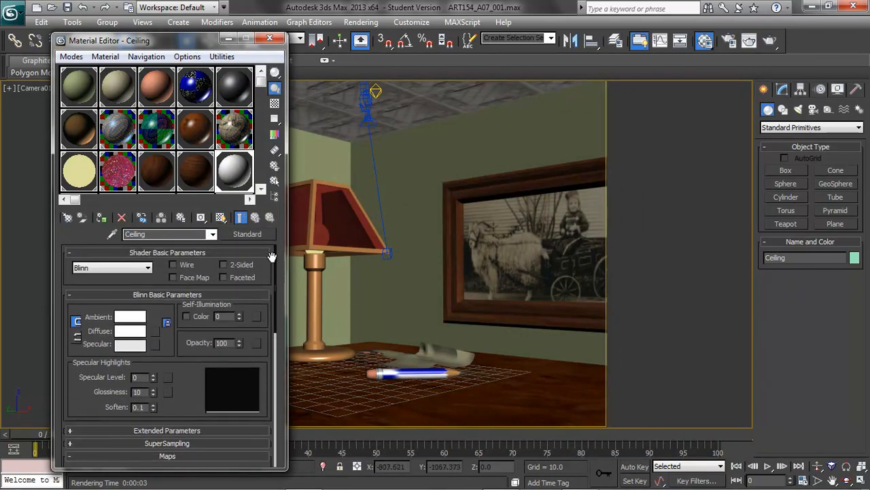
pyautogui.click(138, 332)
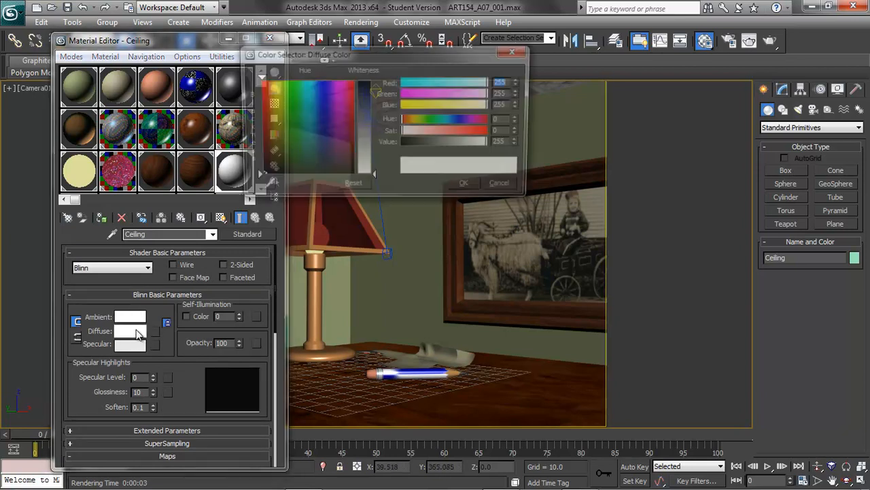
pyautogui.click(265, 154)
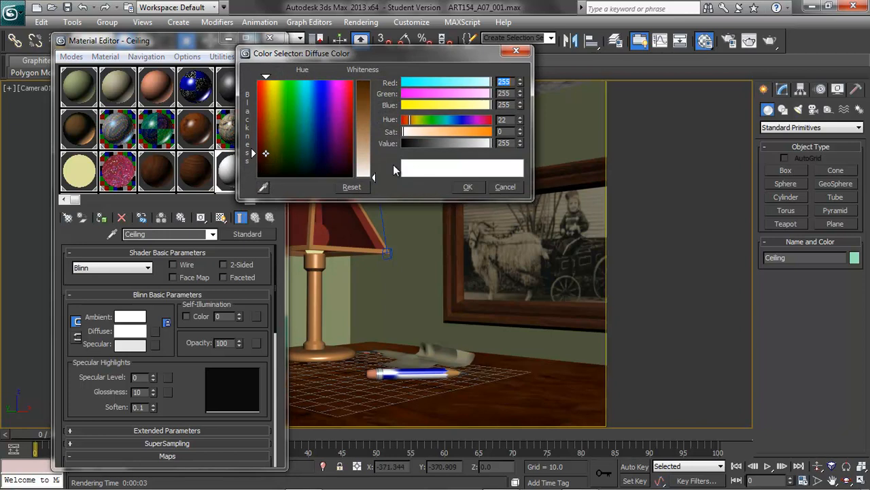
pyautogui.moveTo(377, 171); pyautogui.dragTo(377, 104)
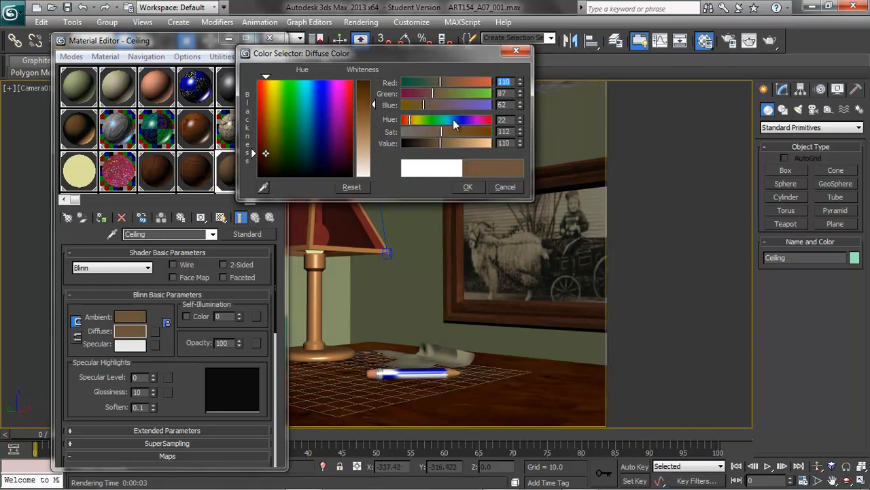
pyautogui.moveTo(444, 131)
pyautogui.mouseDown()
pyautogui.moveTo(469, 132)
pyautogui.moveTo(448, 144)
pyautogui.mouseUp()
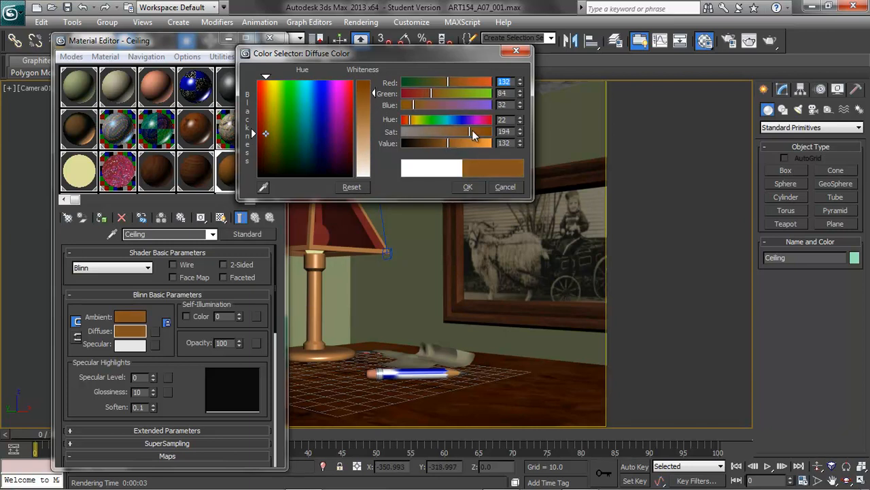
pyautogui.moveTo(409, 121); pyautogui.dragTo(407, 121)
pyautogui.moveTo(471, 131); pyautogui.dragTo(478, 131)
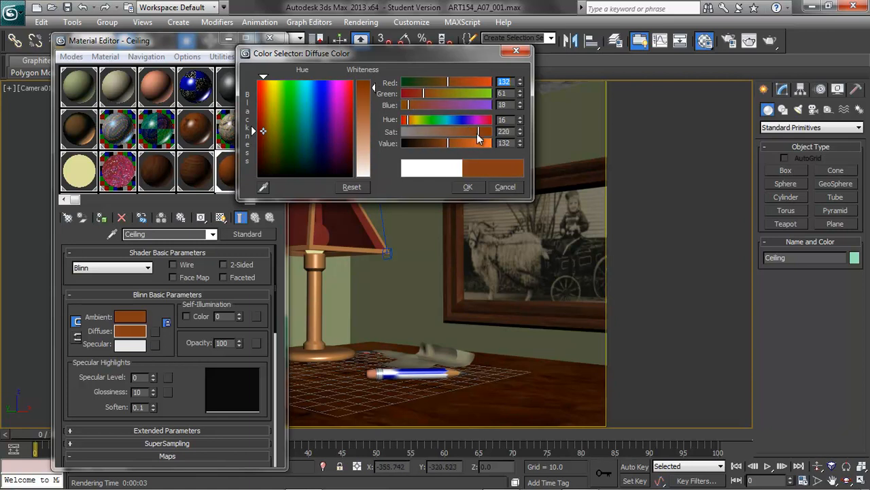
pyautogui.click(469, 187)
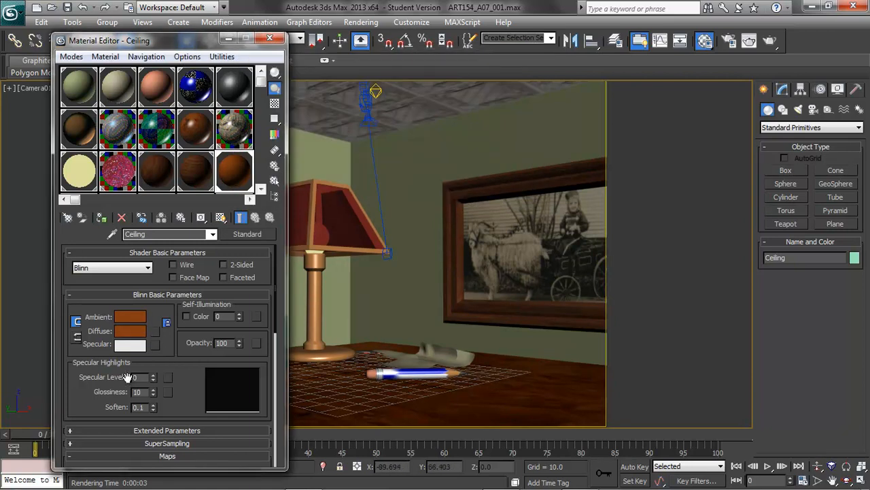
# Assign the scene's tin ceiling tile.jpg bump map to the Ceiling material's specular level and return to the material's main parameters
pyautogui.click(169, 377)
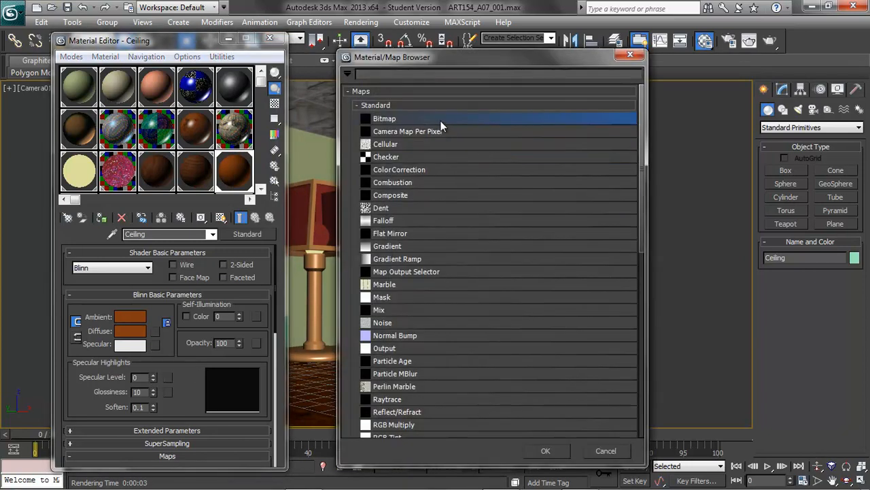
pyautogui.click(357, 105)
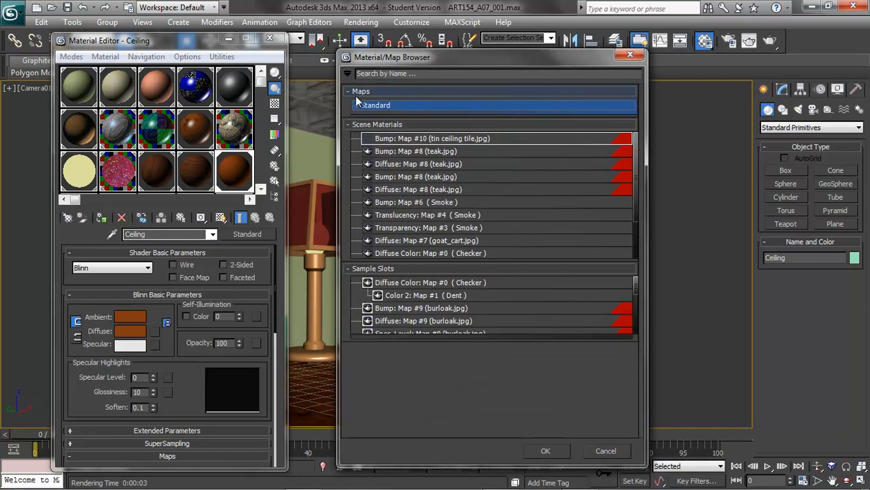
pyautogui.click(406, 139)
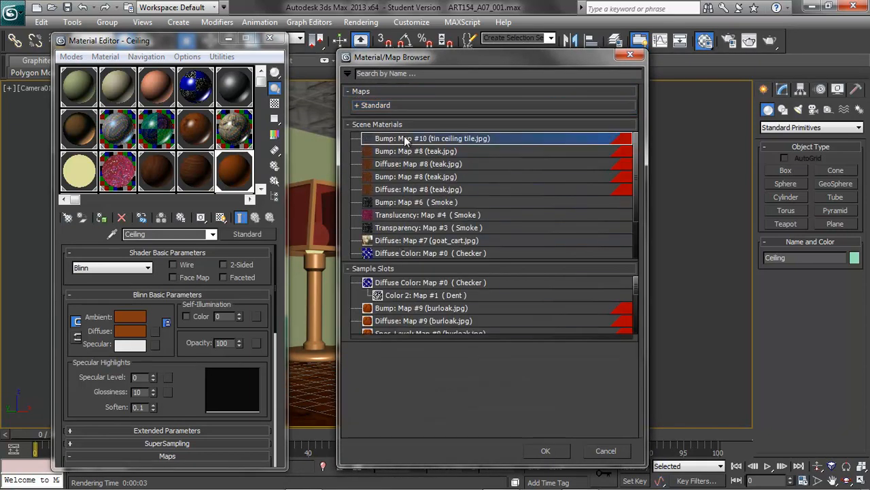
pyautogui.click(544, 451)
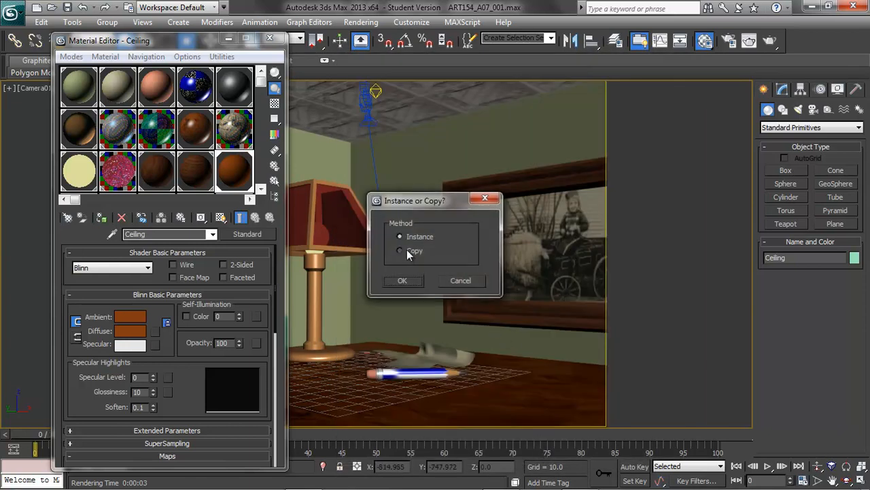
pyautogui.click(405, 279)
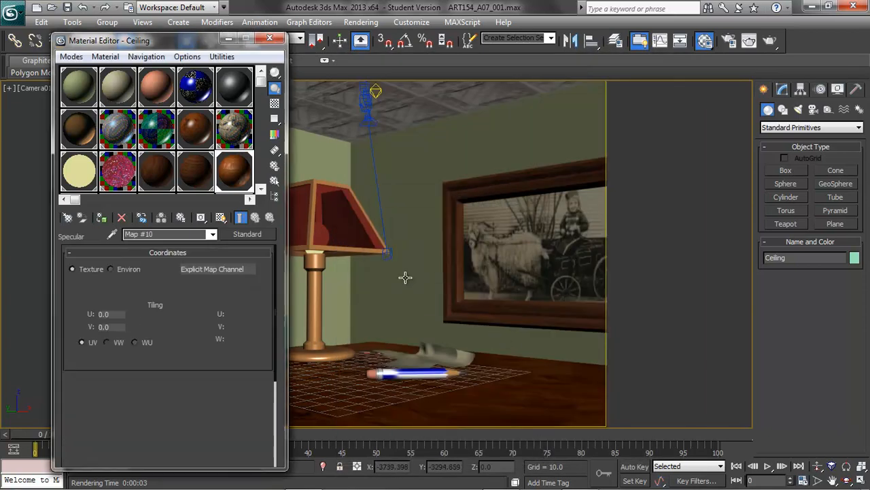
pyautogui.click(215, 234)
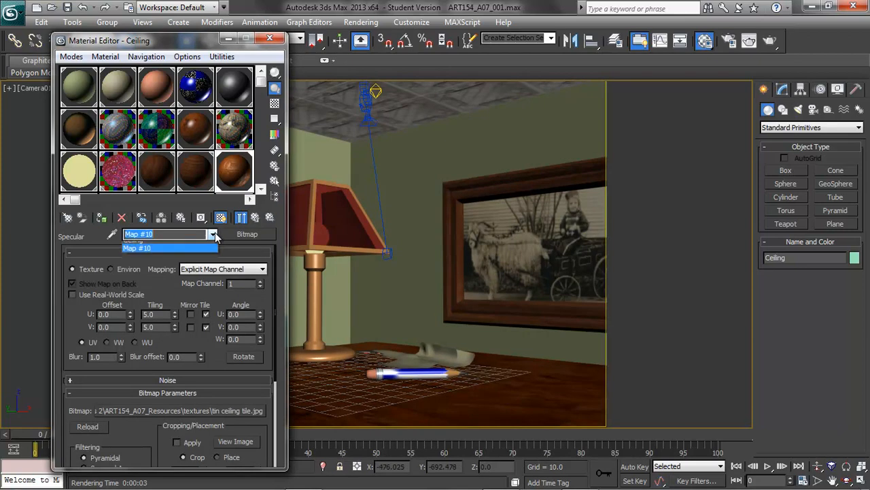
pyautogui.click(179, 247)
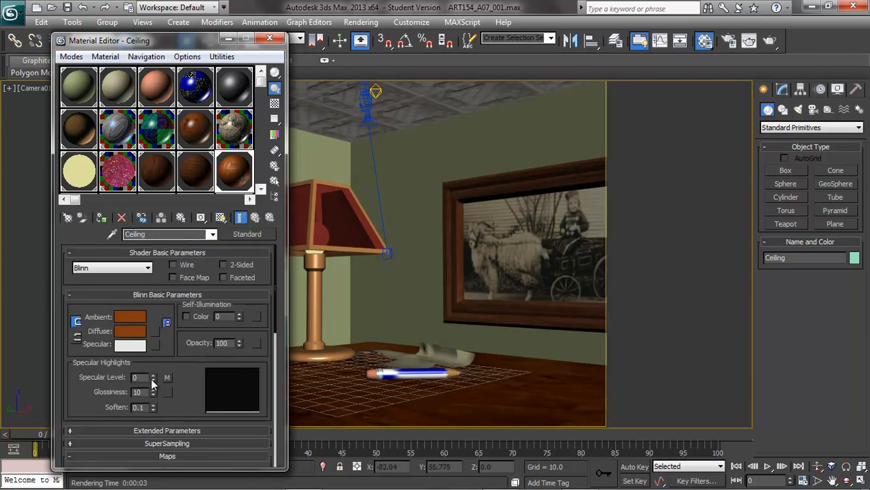
# Swap the tin tile map from specular level to glossiness and set the specular level to 84
pyautogui.moveTo(162, 378)
pyautogui.mouseDown()
pyautogui.moveTo(178, 388)
pyautogui.moveTo(167, 392)
pyautogui.mouseUp()
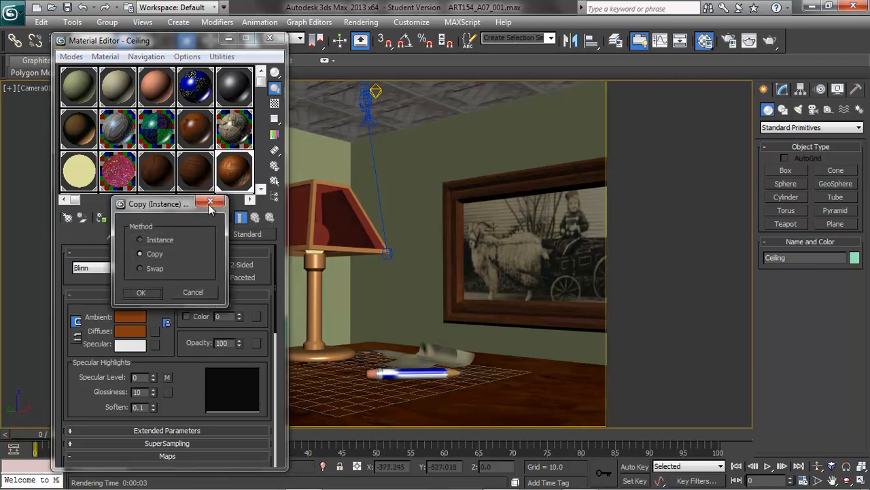
pyautogui.click(145, 292)
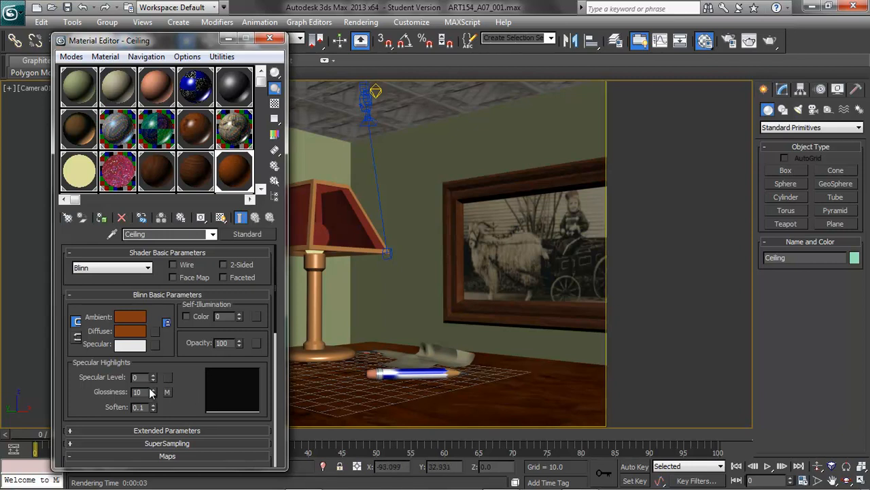
pyautogui.moveTo(153, 378); pyautogui.dragTo(153, 317)
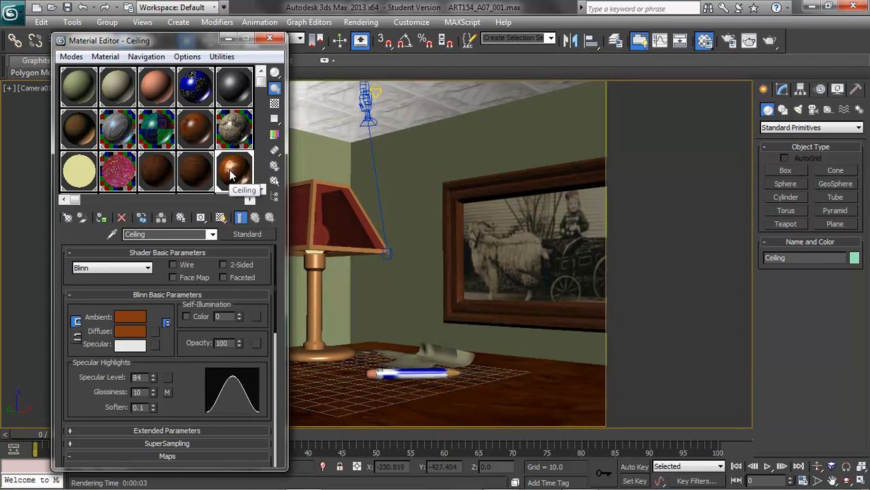
# Turn off Invert in the output of the Ceiling's glossiness bitmap and render the camera view to check the highlights
pyautogui.click(166, 391)
pyautogui.moveTo(273, 296); pyautogui.dragTo(274, 399)
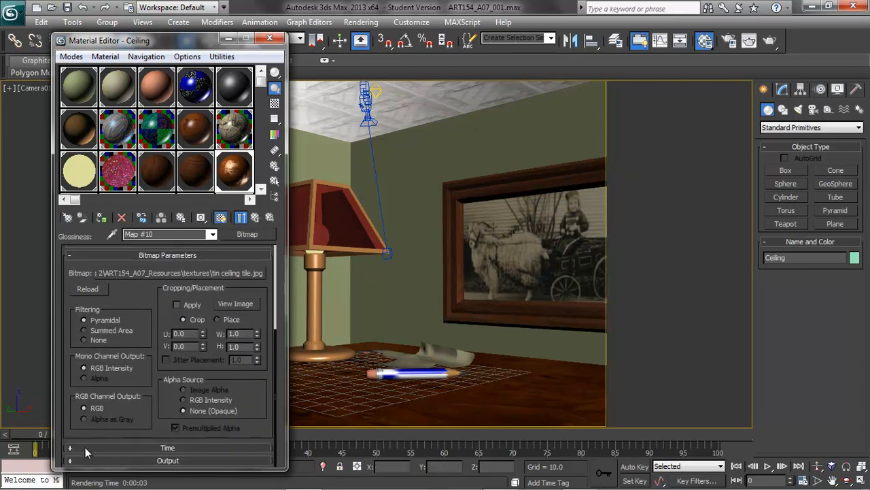
pyautogui.click(71, 460)
pyautogui.click(85, 267)
pyautogui.click(76, 266)
pyautogui.click(240, 216)
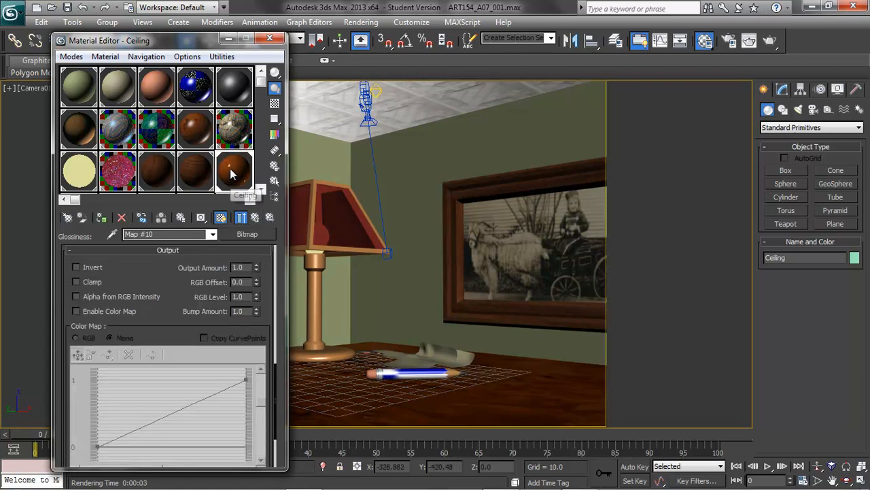
pyautogui.click(768, 42)
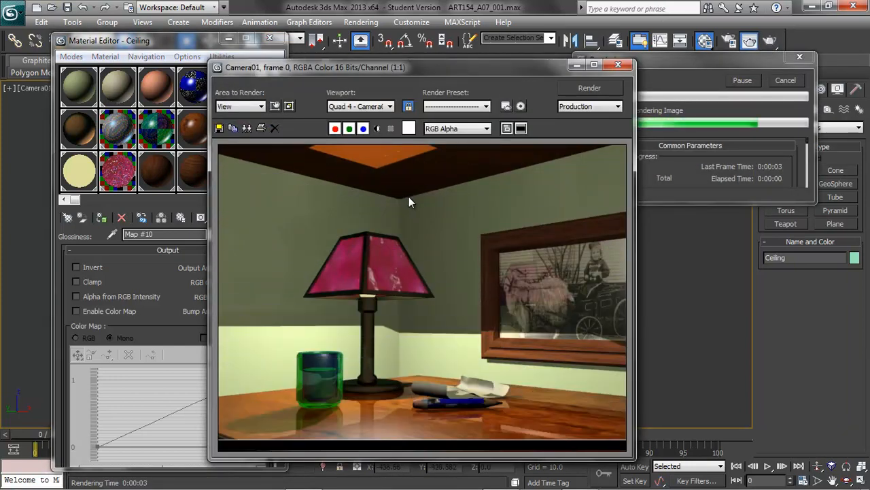
pyautogui.click(618, 64)
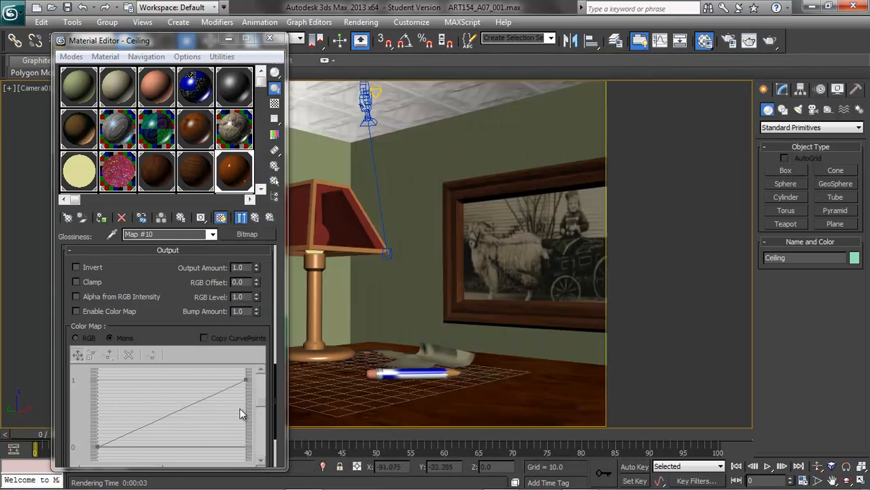
# Return to the Ceiling material's main parameters and set its specular level to 50
pyautogui.moveTo(277, 407); pyautogui.dragTo(277, 277)
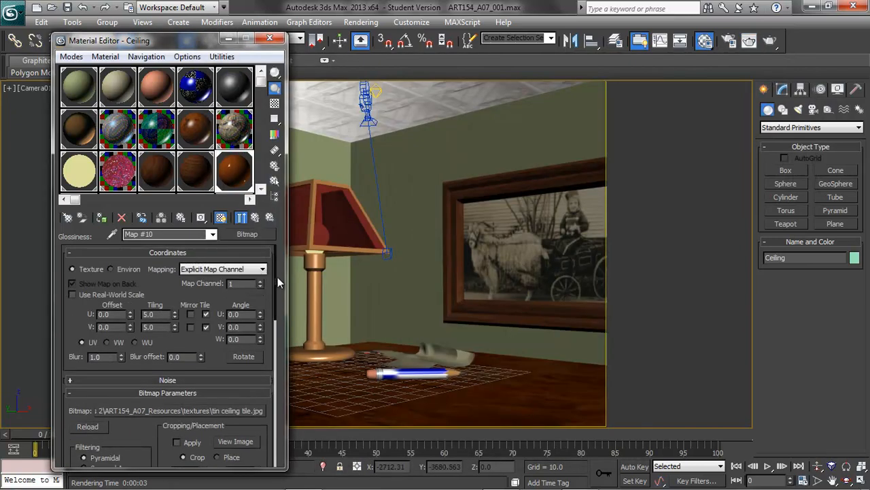
pyautogui.click(214, 235)
pyautogui.click(186, 243)
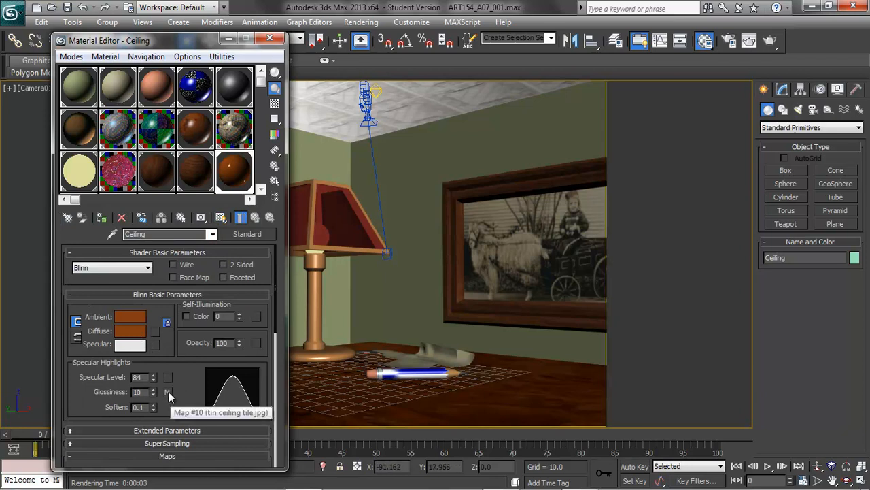
pyautogui.moveTo(153, 377); pyautogui.dragTo(161, 394)
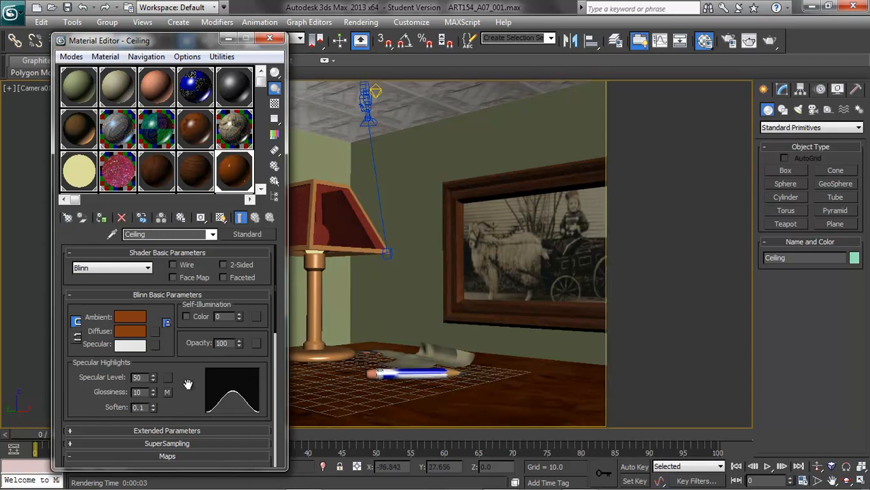
# Clear the glossiness map from the Ceiling material and render the camera view to check the copper ceiling
pyautogui.rightClick(168, 390)
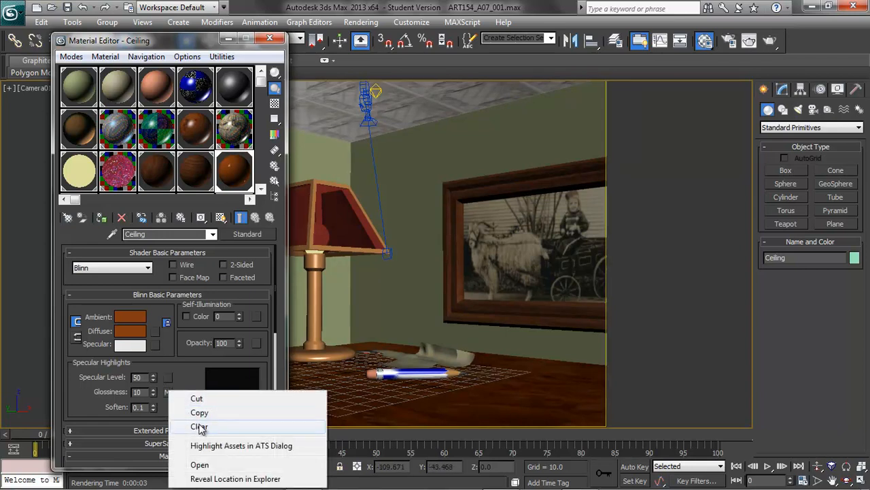
pyautogui.click(194, 426)
pyautogui.click(771, 40)
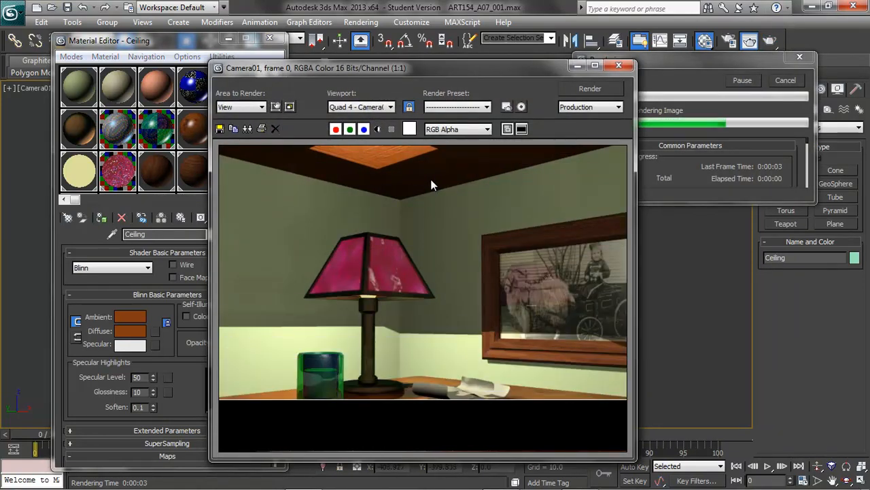
pyautogui.click(618, 66)
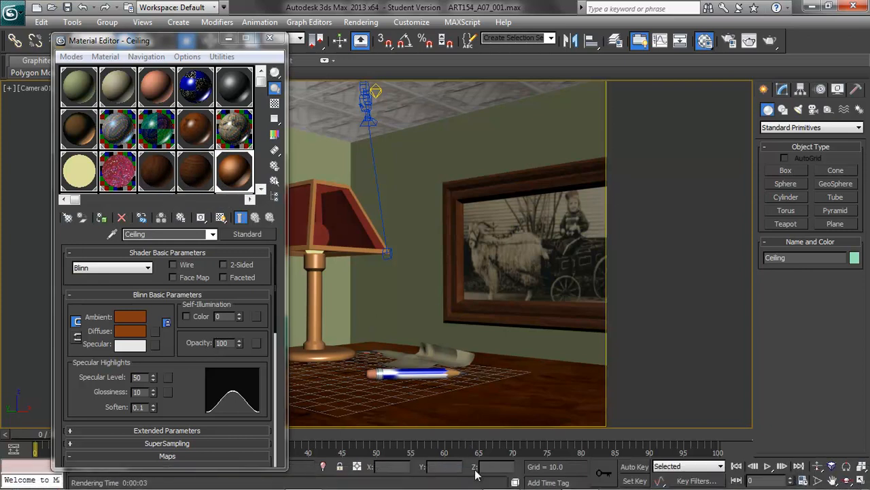
# Switch to Photoshop and open the Offset filter for wallpaper_original.jpg, keeping its dialog clear of the image
pyautogui.click(501, 481)
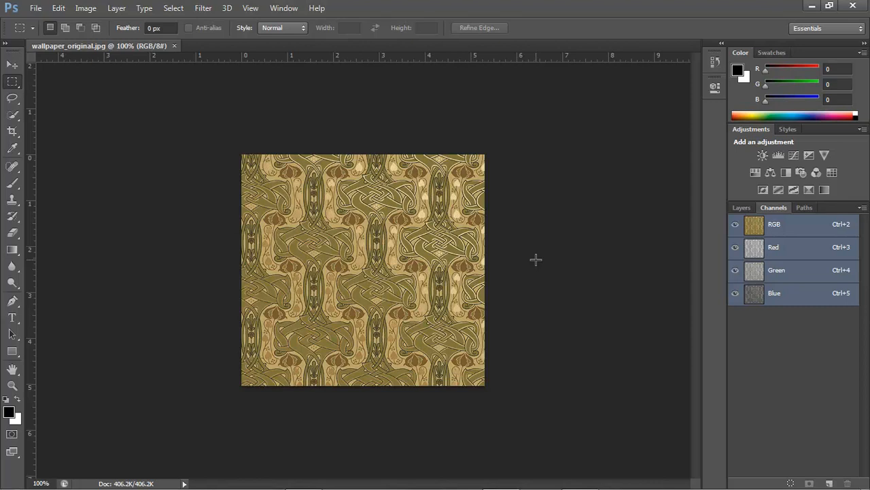
pyautogui.click(204, 8)
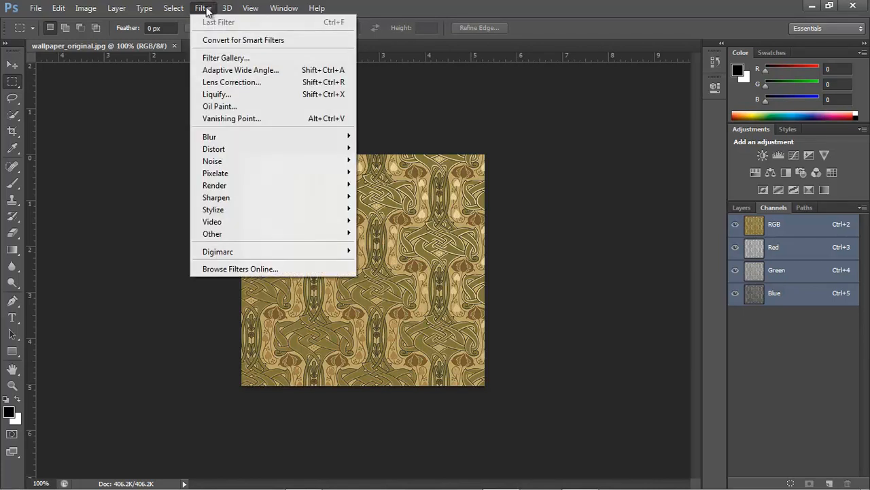
pyautogui.moveTo(268, 236)
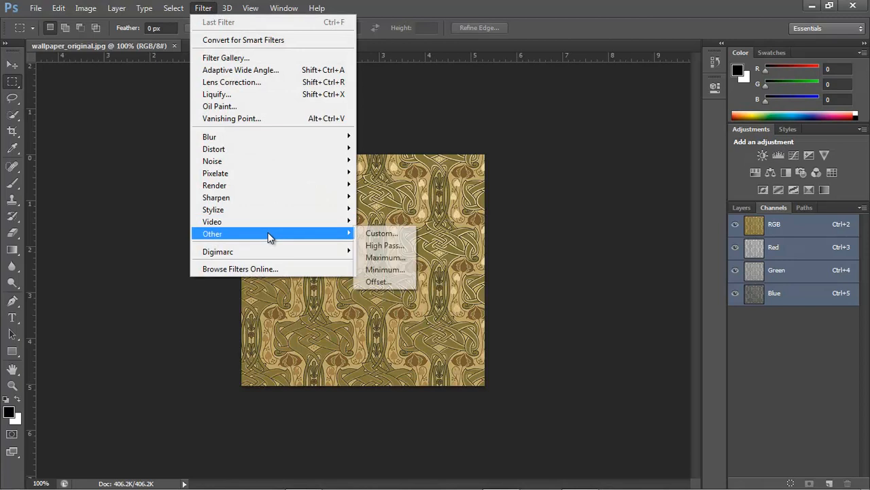
pyautogui.click(383, 282)
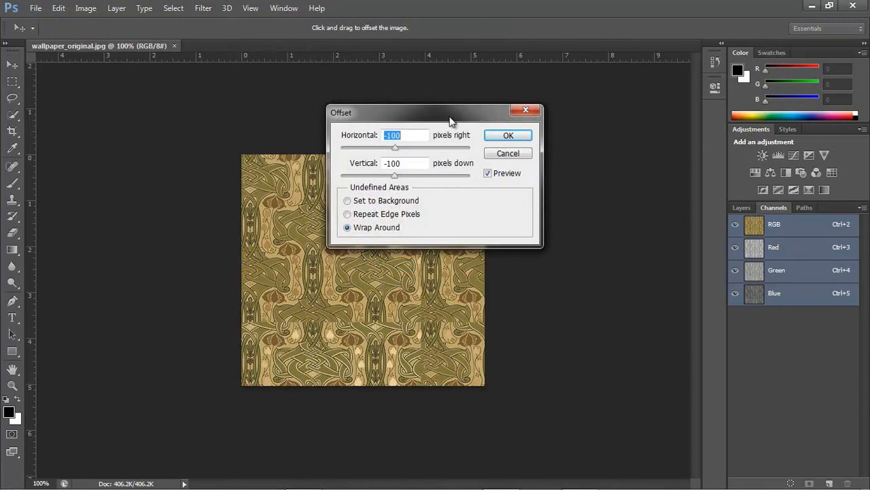
pyautogui.moveTo(442, 121); pyautogui.dragTo(561, 122)
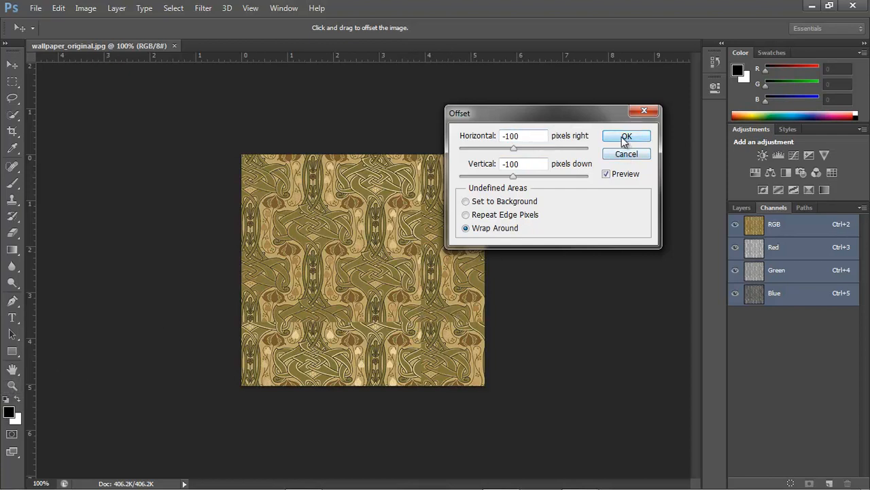
# Try a horizontal offset of -300 pixels on the wallpaper image and replace it with -200 pixels
pyautogui.click(485, 135)
pyautogui.write('-300')
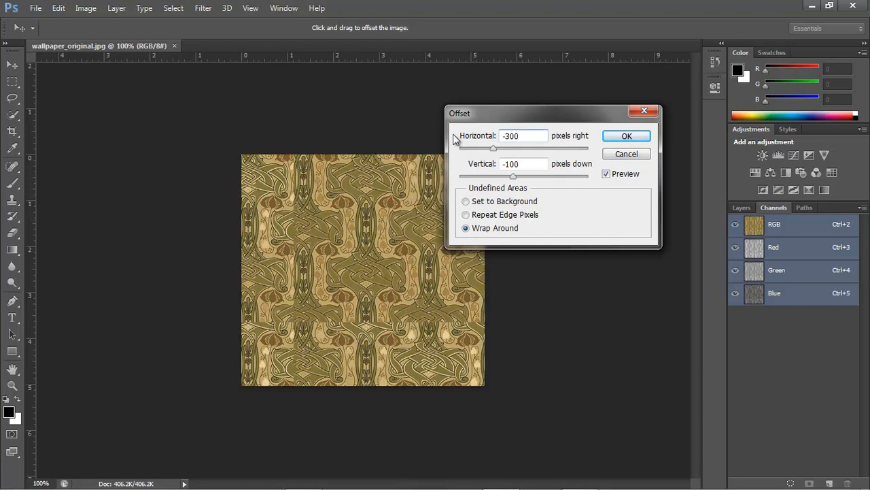
pyautogui.press('BackSpace')
pyautogui.press('BackSpace')
pyautogui.press('BackSpace')
pyautogui.write('200')
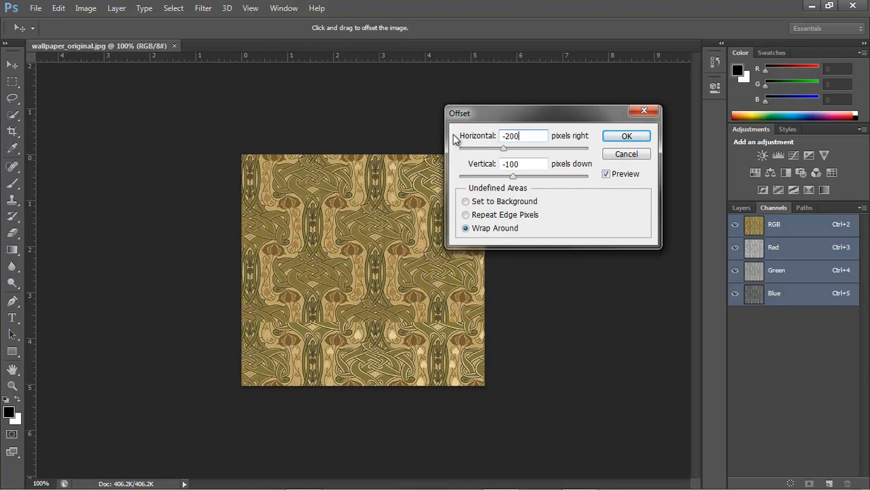
# Try the Offset filter with a new vertical offset, examine the seams at the wallpaper's centre, and undo the offset
pyautogui.press('Tab')
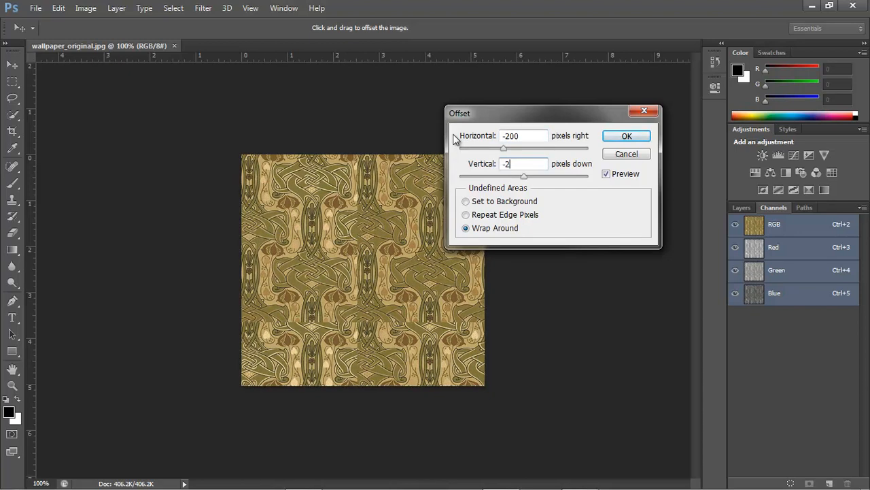
pyautogui.click(626, 137)
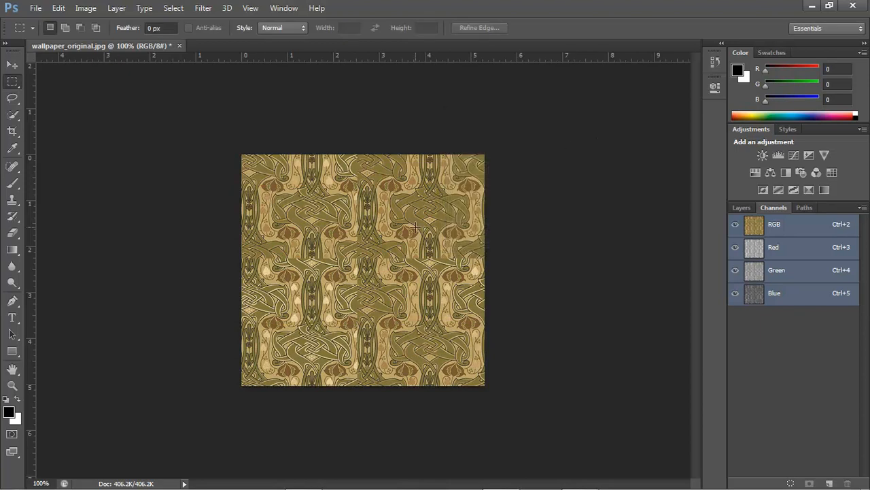
pyautogui.click(12, 384)
pyautogui.click(357, 259)
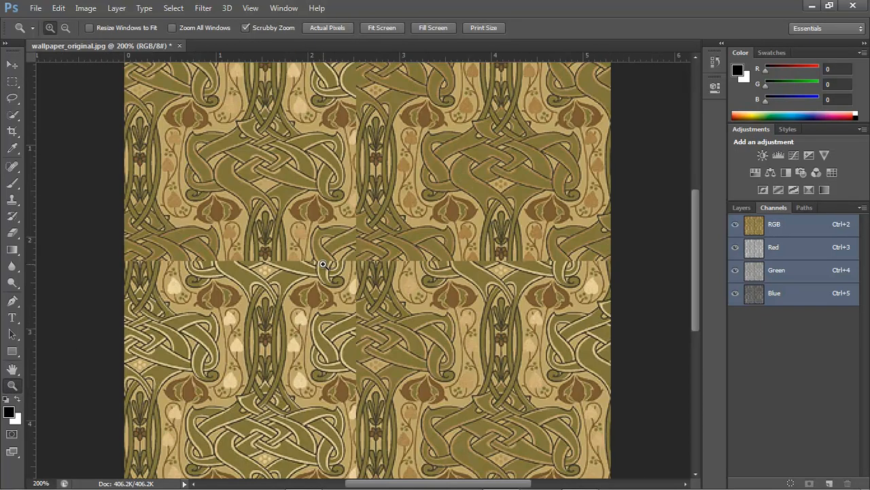
pyautogui.click(348, 270)
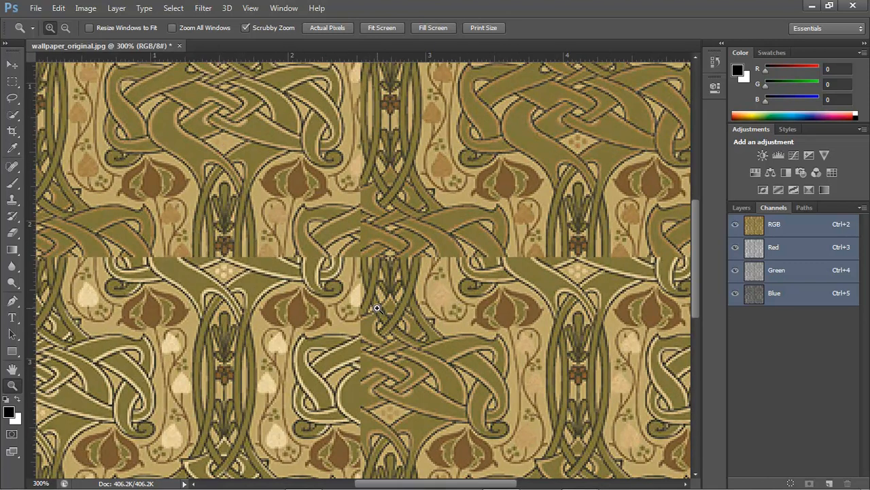
pyautogui.hotkey('ctrl', 'z')
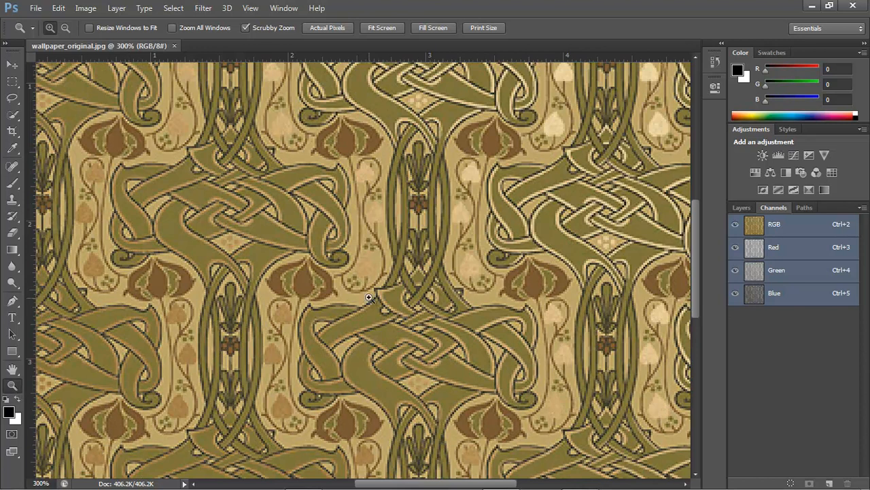
# Frame one full wallpaper repeat with vertical guides at about 1.6 and 4.3 inches and horizontal guides at about 1.9 and 3.9 inches
pyautogui.keyDown('alt'); pyautogui.click(455, 276); pyautogui.keyUp('alt')
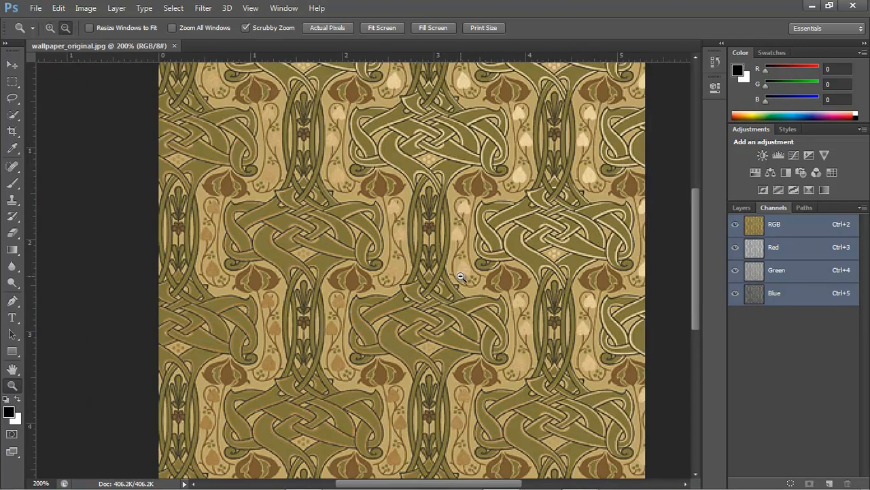
pyautogui.keyDown('alt'); pyautogui.click(455, 277); pyautogui.keyUp('alt')
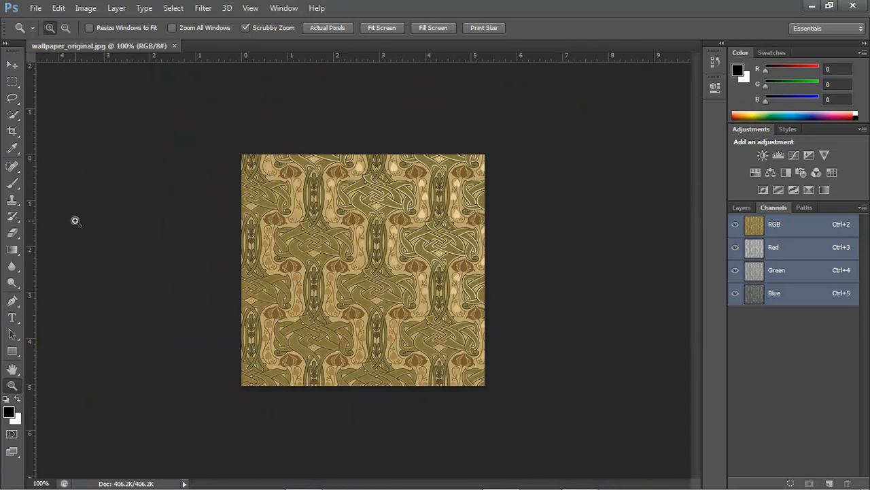
pyautogui.click(250, 8)
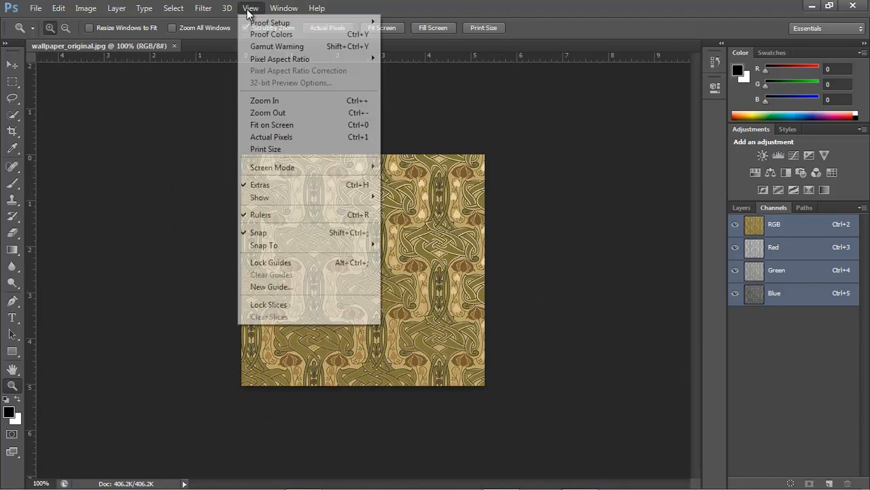
pyautogui.click(540, 21)
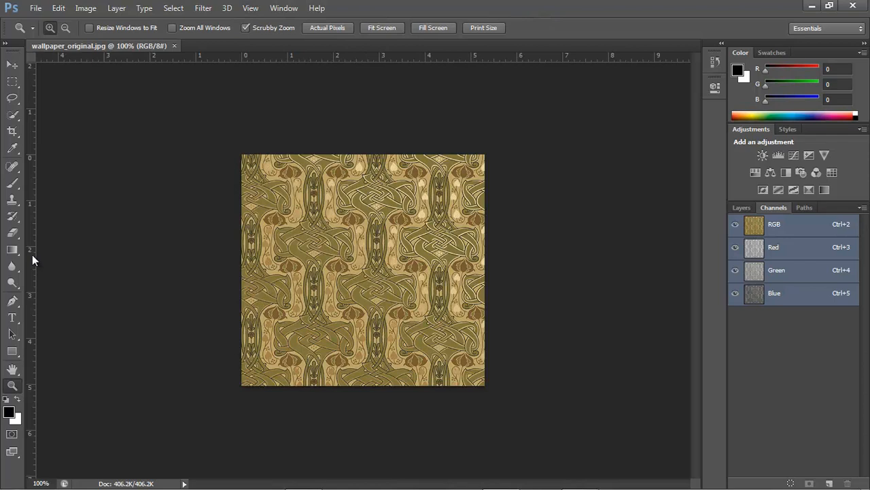
pyautogui.click(403, 274)
pyautogui.moveTo(28, 276); pyautogui.dragTo(225, 310)
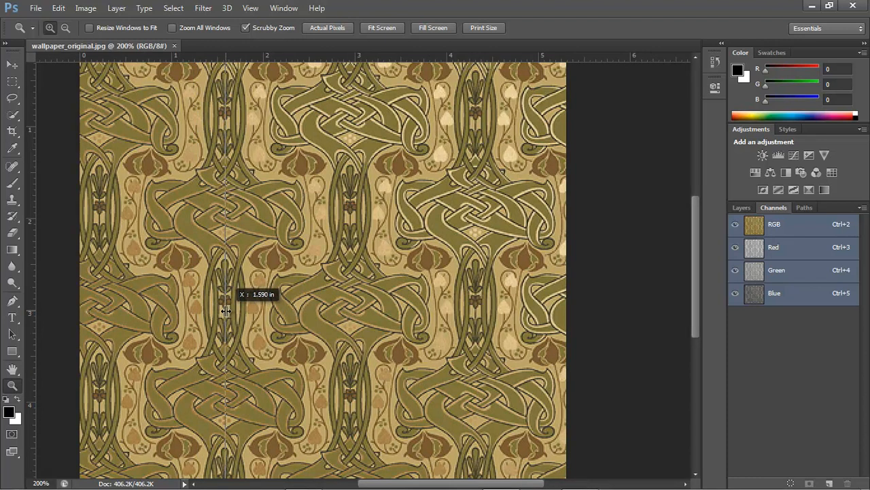
pyautogui.moveTo(225, 310); pyautogui.dragTo(225, 310)
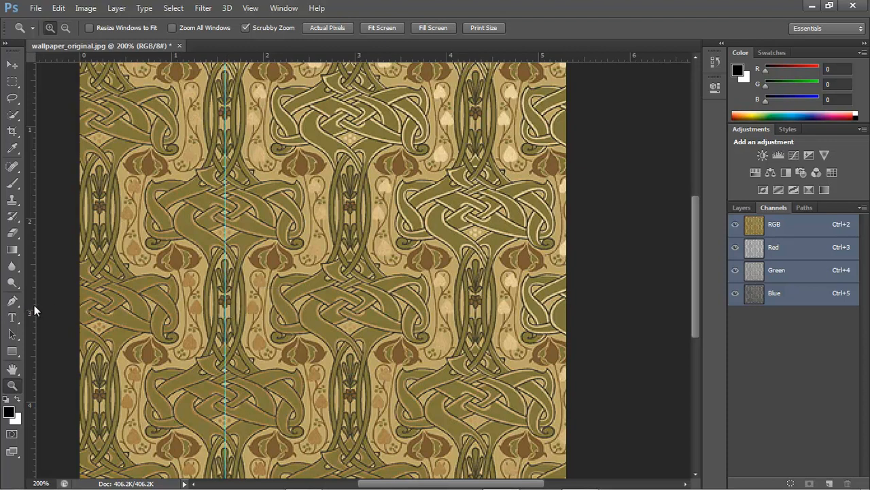
pyautogui.moveTo(33, 310); pyautogui.dragTo(477, 308)
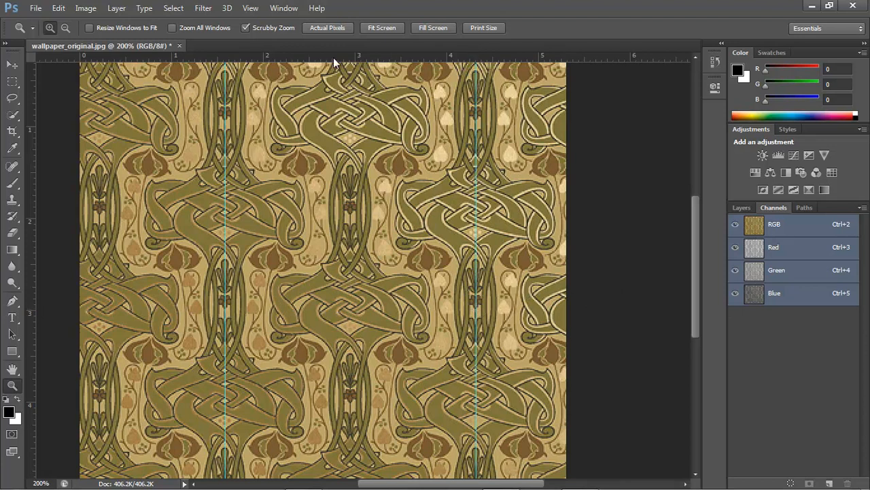
pyautogui.moveTo(334, 57); pyautogui.dragTo(360, 204)
pyautogui.moveTo(338, 54); pyautogui.dragTo(368, 395)
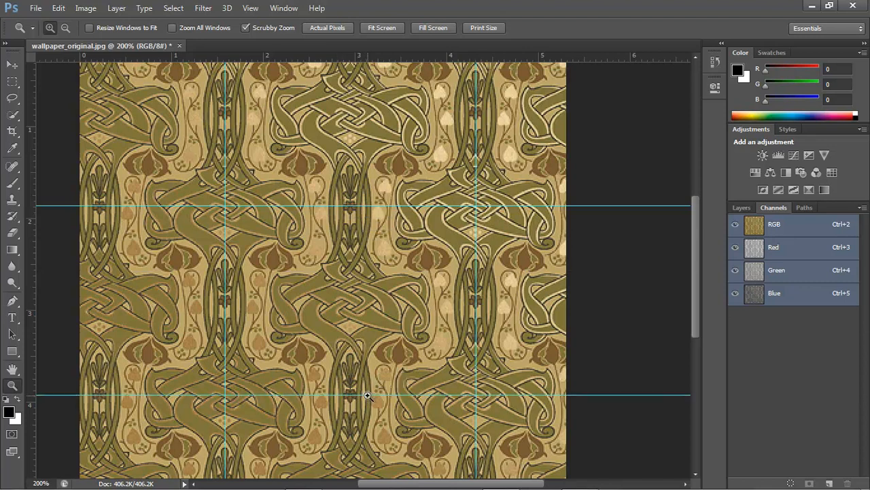
# Crop the wallpaper image to the rectangle enclosed by the four guides
pyautogui.click(12, 130)
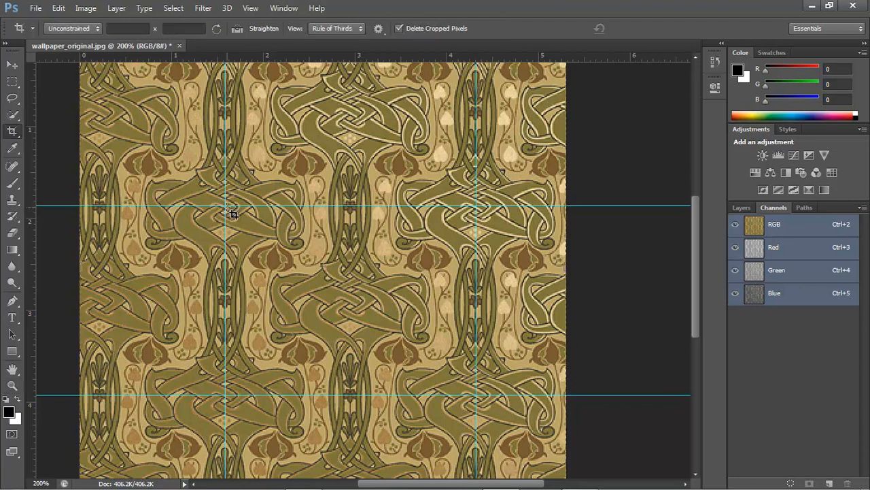
pyautogui.moveTo(227, 207); pyautogui.dragTo(476, 394)
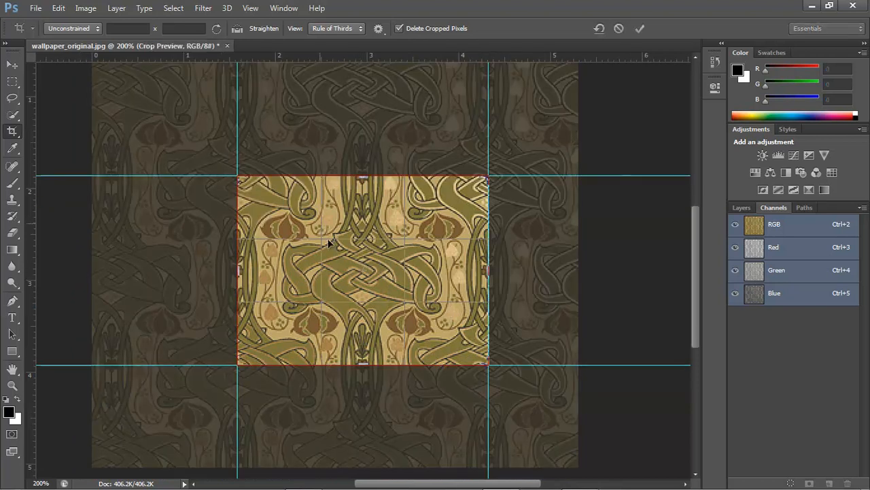
pyautogui.click(250, 9)
pyautogui.click(570, 7)
pyautogui.click(640, 29)
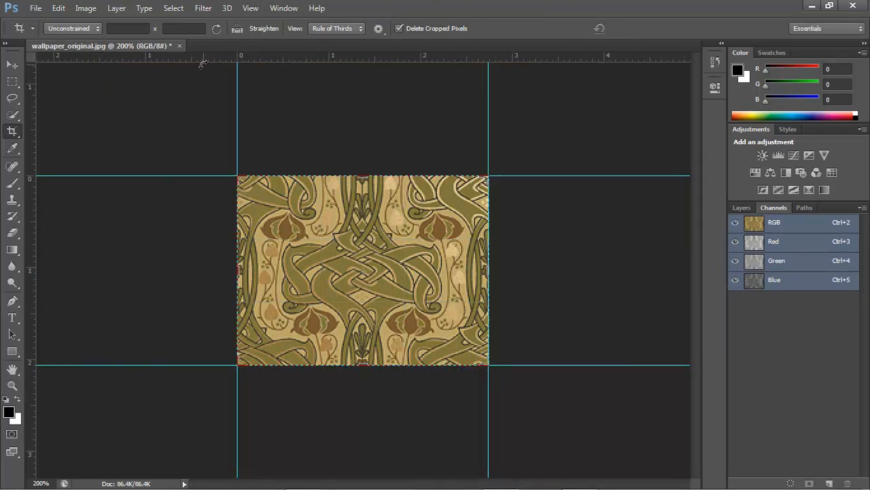
# Define the cropped wallpaper tile as a pattern named wallpaper_original.jpg
pyautogui.click(58, 8)
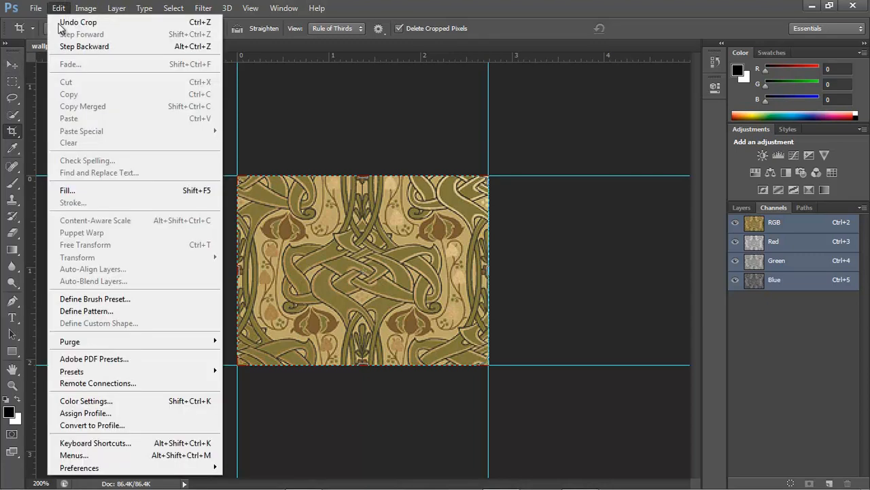
pyautogui.click(120, 312)
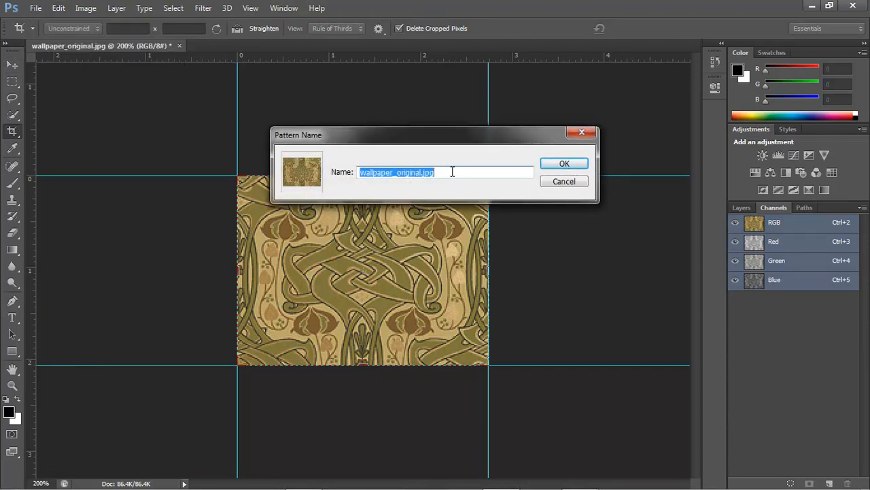
pyautogui.click(562, 166)
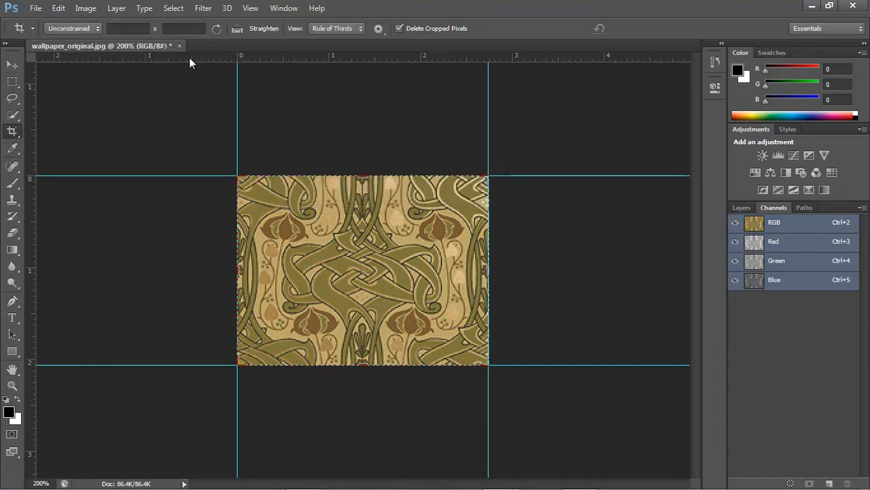
# Create a new 2024 × 2024 pixel RGB document at 72 pixels/inch with a white background
pyautogui.click(35, 8)
pyautogui.click(45, 19)
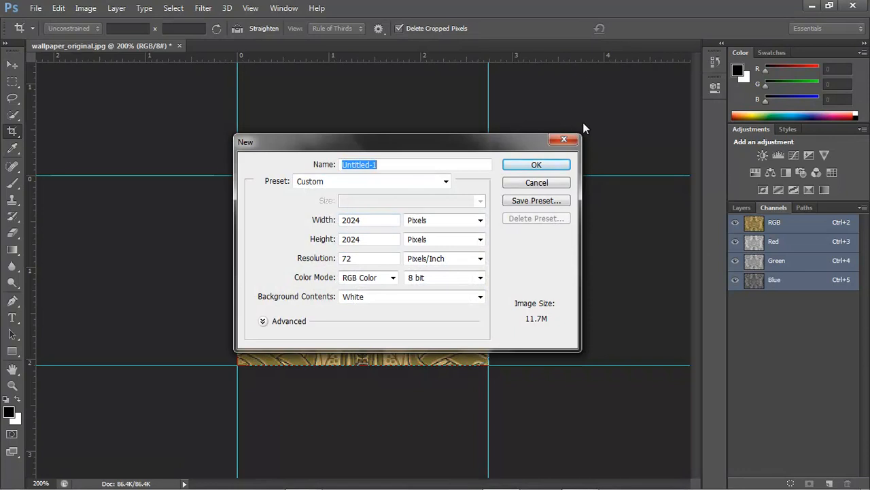
pyautogui.click(529, 167)
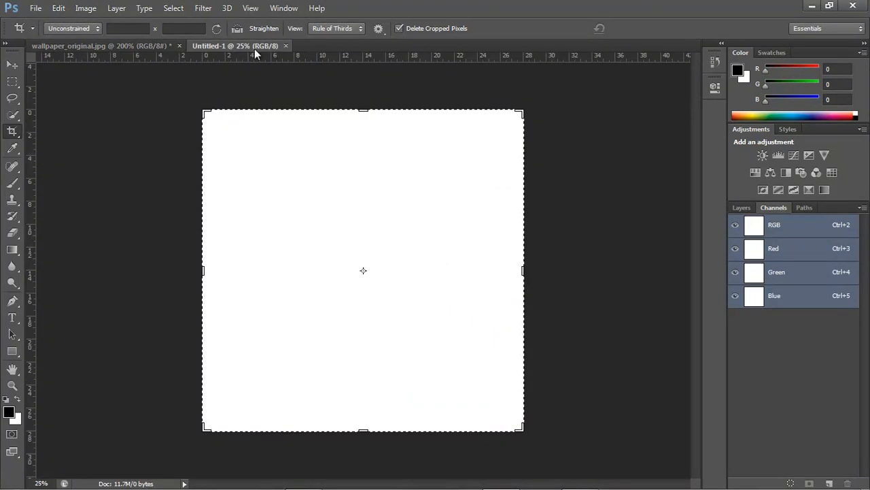
# Fill the blank document with the custom wallpaper pattern in Normal mode at 100% opacity
pyautogui.click(59, 8)
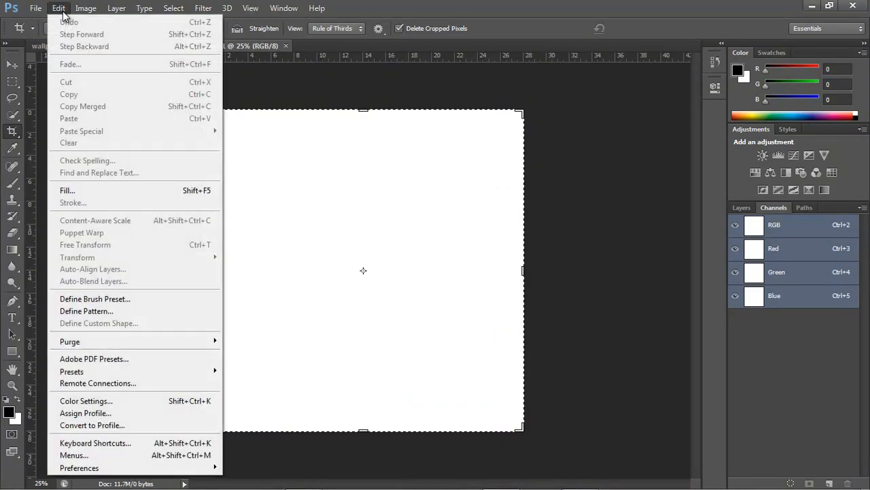
pyautogui.click(88, 193)
pyautogui.click(462, 142)
pyautogui.click(394, 206)
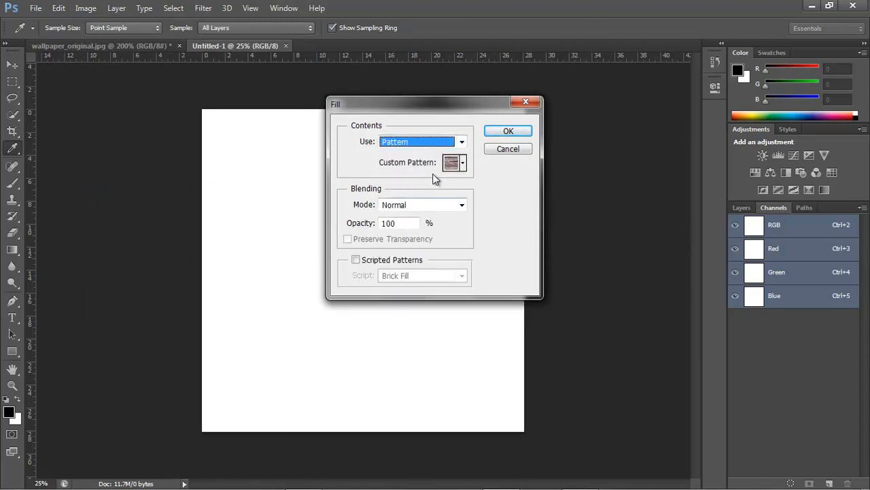
pyautogui.click(463, 162)
pyautogui.click(413, 212)
pyautogui.click(520, 133)
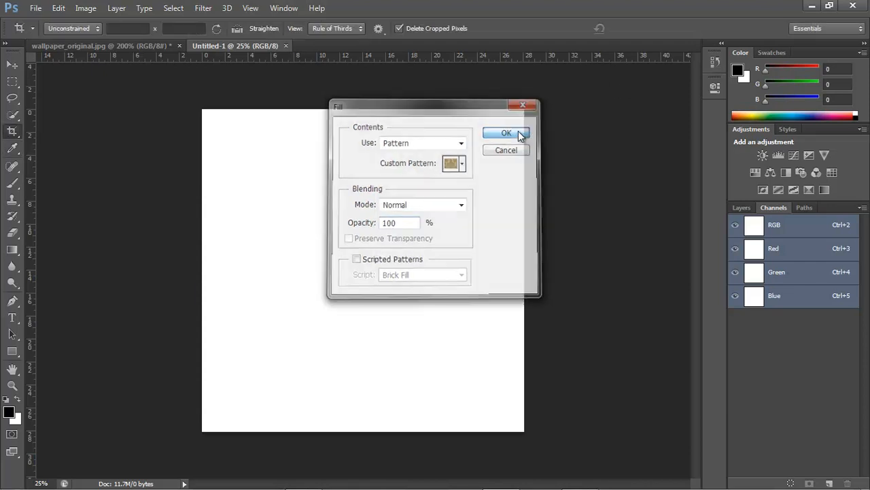
pyautogui.click(521, 133)
# Examine the pattern fill up close for visible seams, and close the test document without saving
pyautogui.click(12, 385)
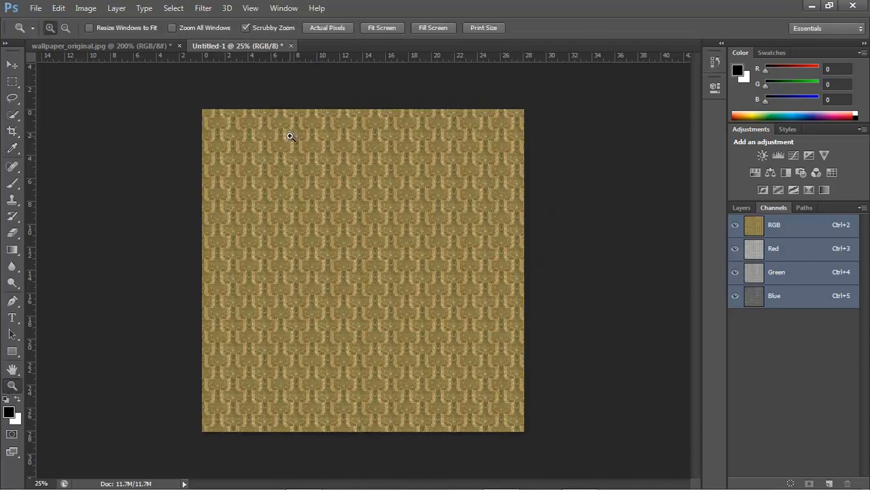
pyautogui.click(289, 136)
pyautogui.click(309, 209)
pyautogui.click(314, 198)
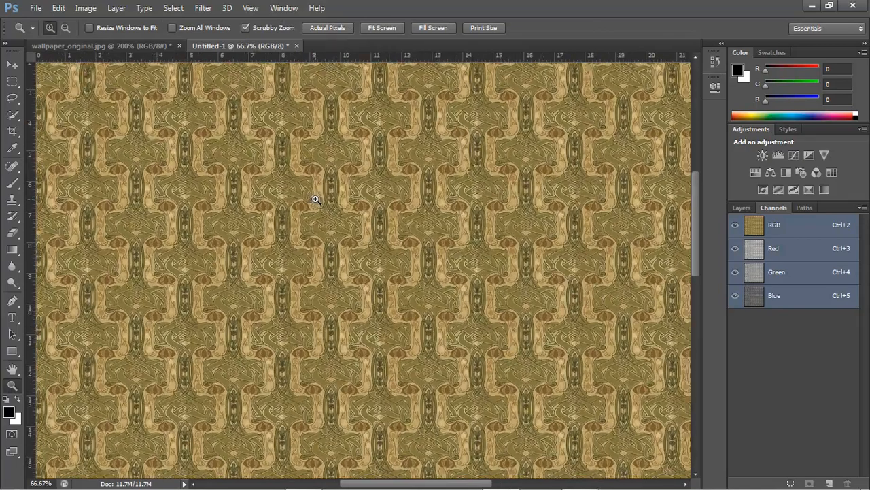
pyautogui.click(315, 198)
pyautogui.click(315, 198)
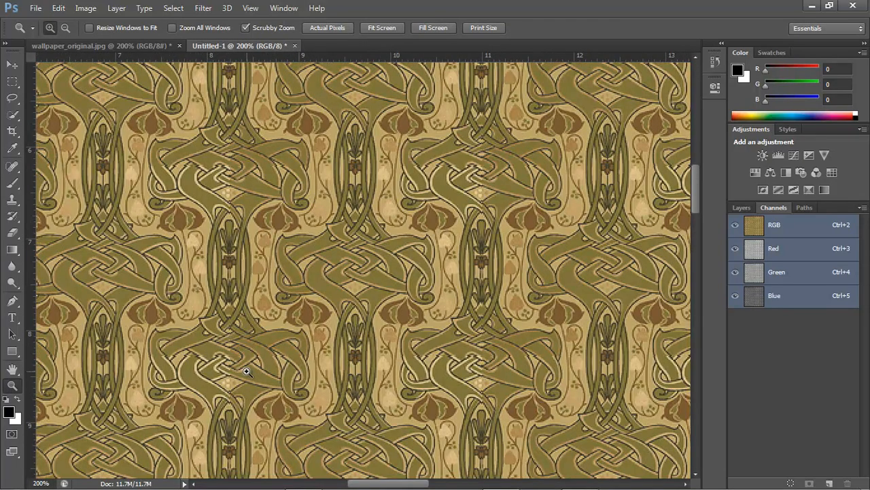
pyautogui.keyDown('alt'); pyautogui.click(365, 274); pyautogui.keyUp('alt')
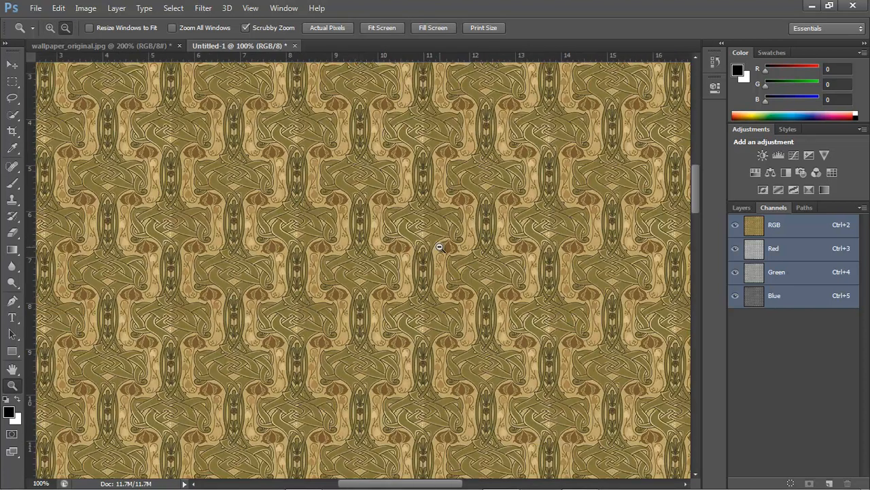
pyautogui.keyDown('alt'); pyautogui.click(443, 247); pyautogui.keyUp('alt')
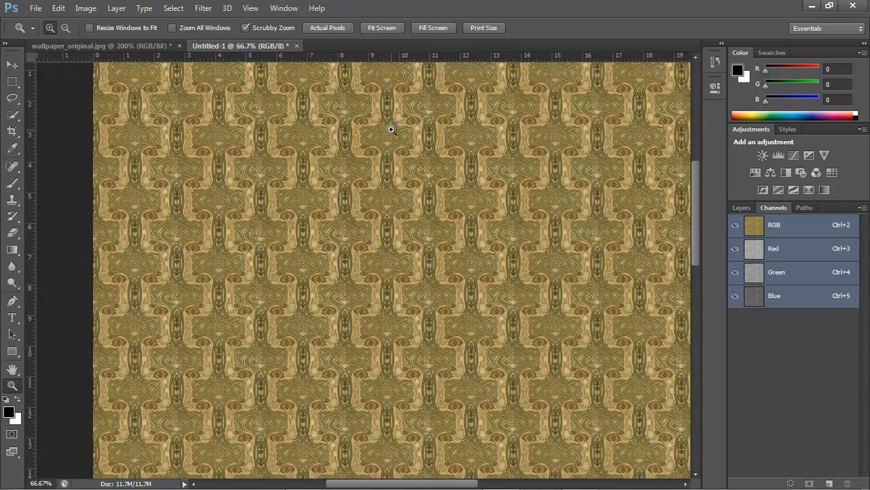
pyautogui.click(298, 45)
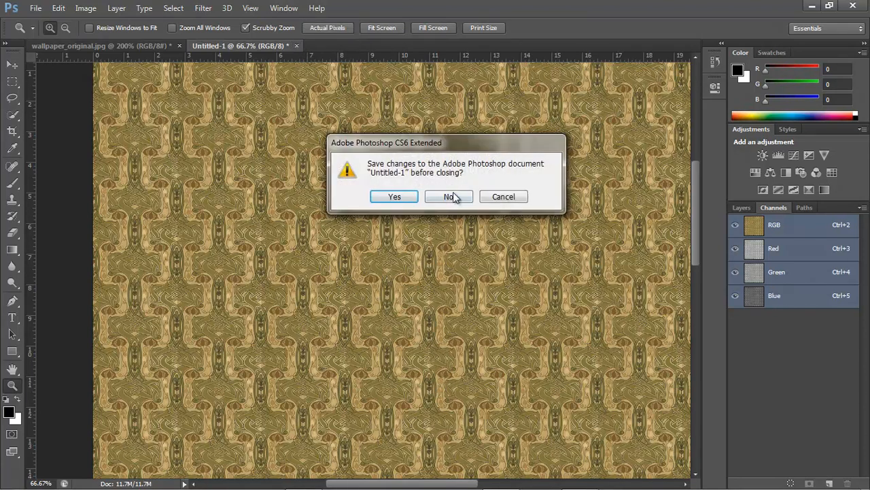
pyautogui.click(453, 195)
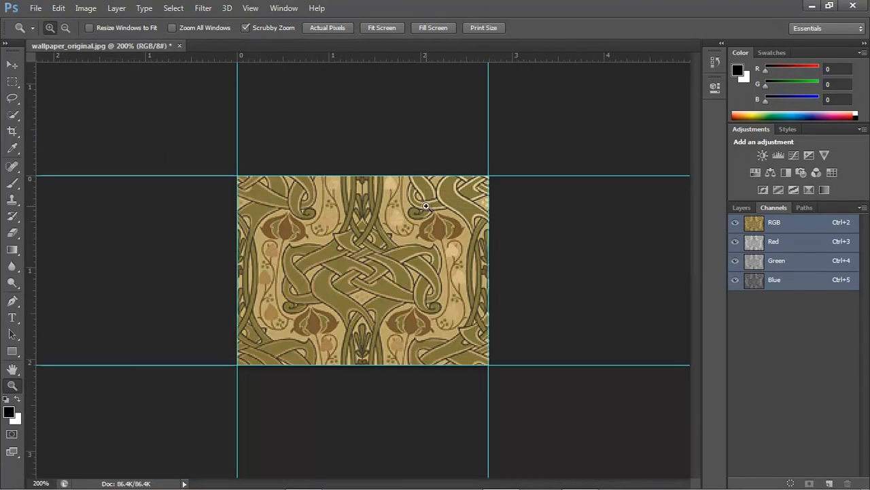
# Try resizing the wallpaper tile to 128 × 128 pixels with unconstrained proportions, and undo the resize
pyautogui.click(85, 8)
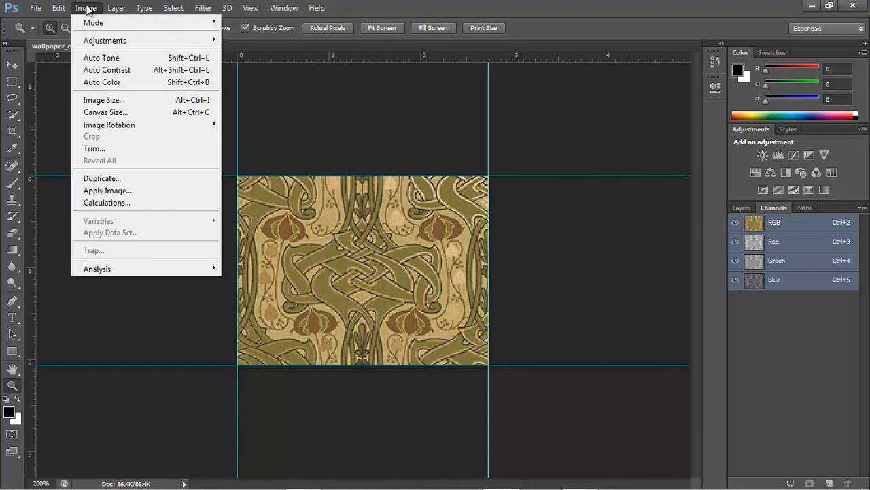
pyautogui.click(133, 102)
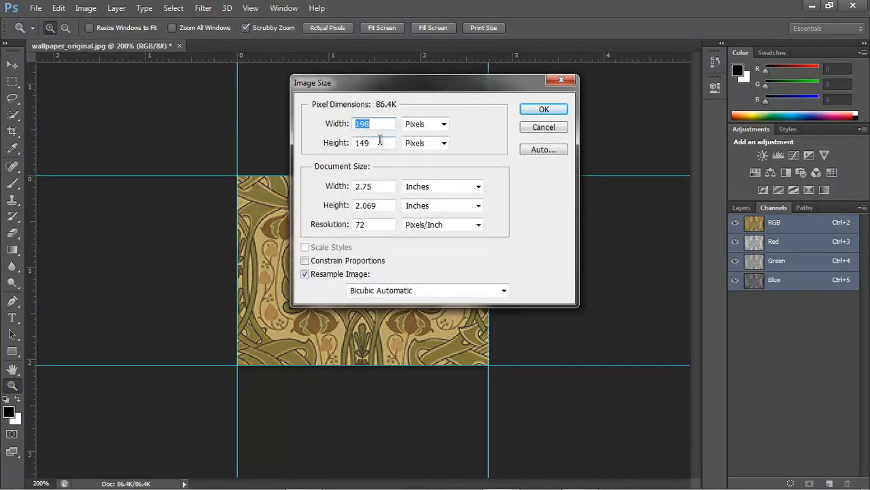
pyautogui.click(306, 262)
pyautogui.click(306, 261)
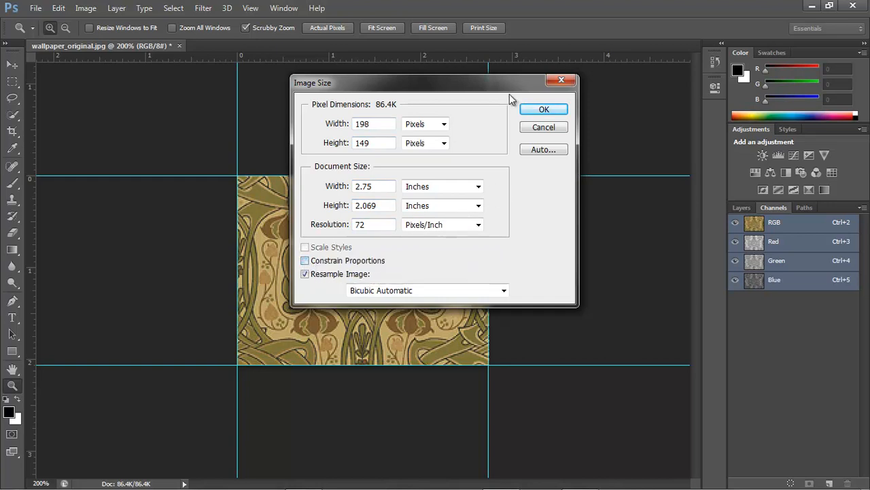
pyautogui.moveTo(384, 124); pyautogui.dragTo(321, 129)
pyautogui.write('256')
pyautogui.press('BackSpace')
pyautogui.press('BackSpace')
pyautogui.press('BackSpace')
pyautogui.write('128')
pyautogui.press('Tab')
pyautogui.press('Tab')
pyautogui.write('128')
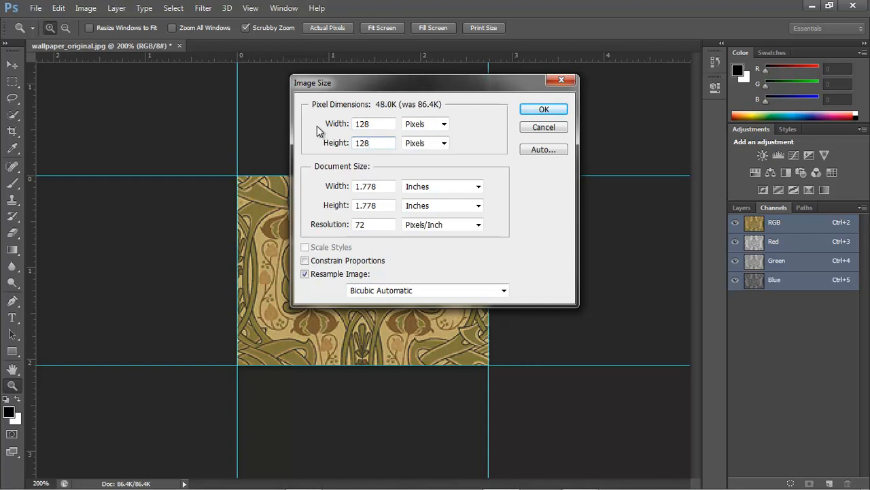
pyautogui.click(548, 108)
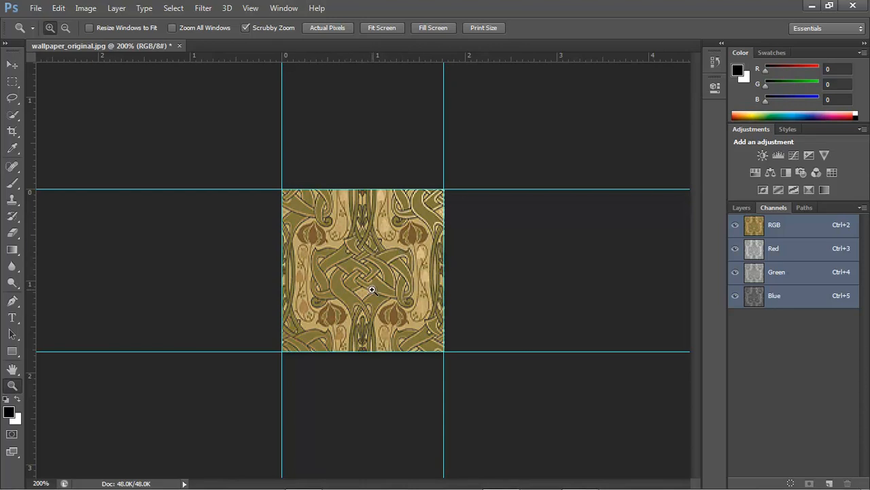
pyautogui.click(59, 8)
pyautogui.click(68, 24)
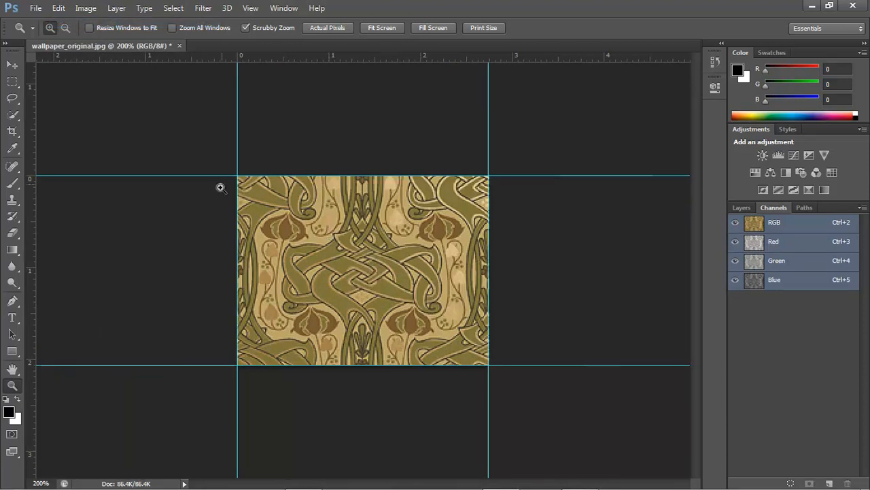
# Save the wallpaper tile as wallpaper_seamless.jpg in the textures folder, using JPEG quality 12 (Maximum) and Baseline Optimized
pyautogui.click(35, 8)
pyautogui.click(66, 159)
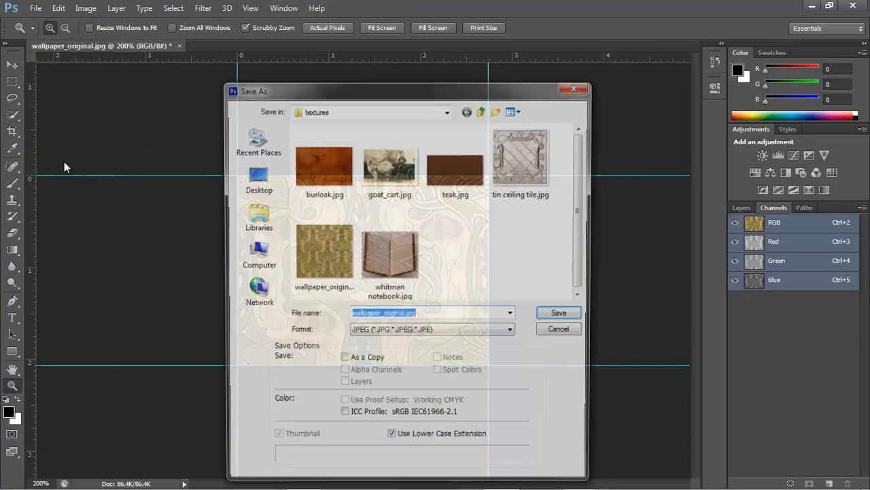
pyautogui.click(406, 315)
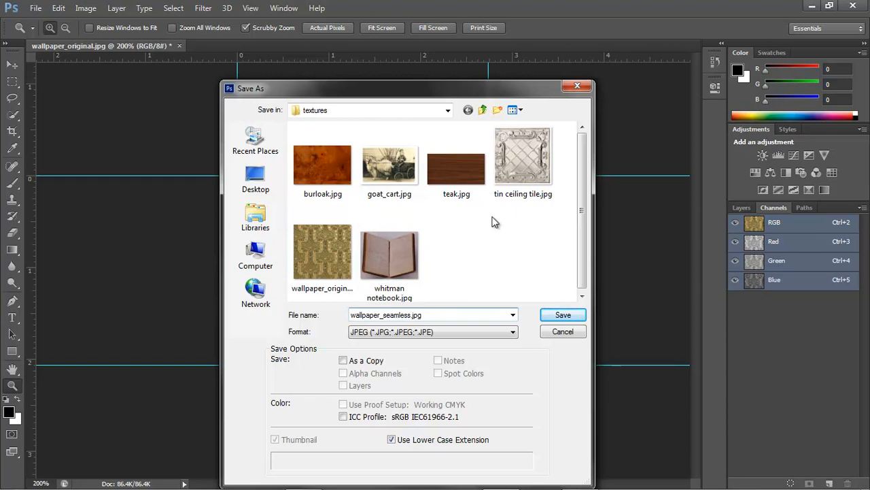
pyautogui.click(557, 314)
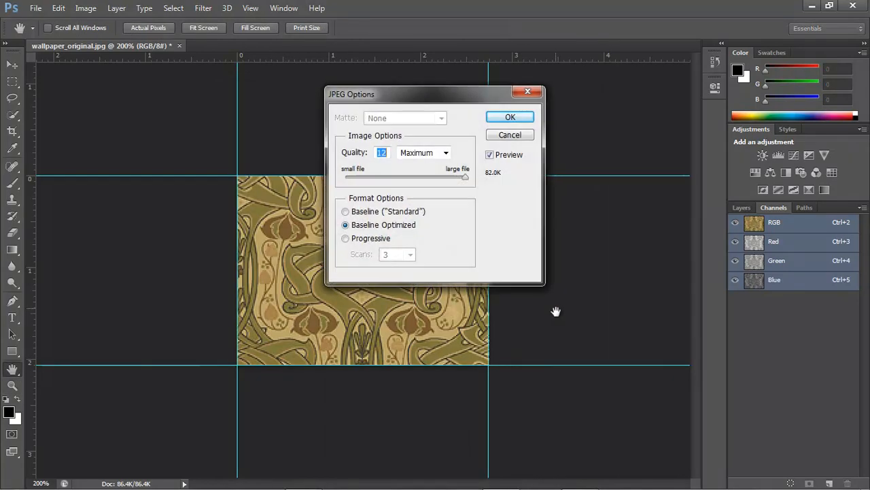
pyautogui.click(510, 120)
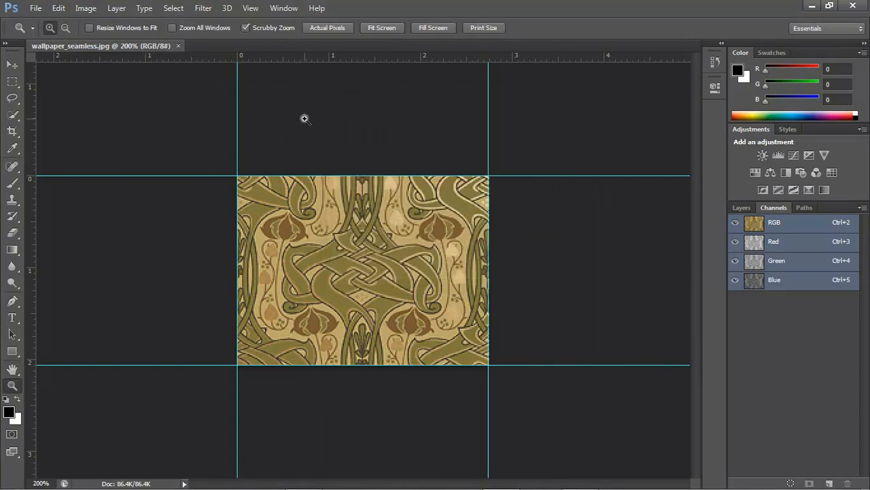
# Open teak.jpg from the textures folder
pyautogui.click(36, 7)
pyautogui.click(49, 35)
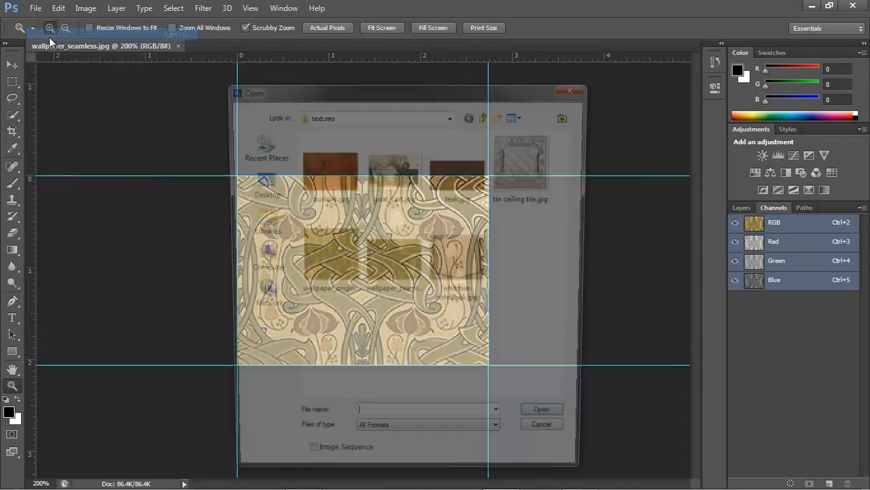
pyautogui.click(467, 174)
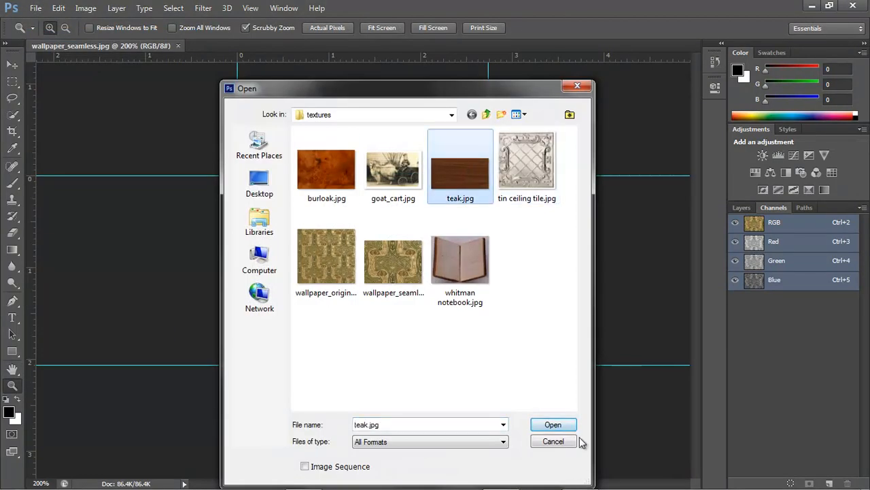
pyautogui.click(555, 424)
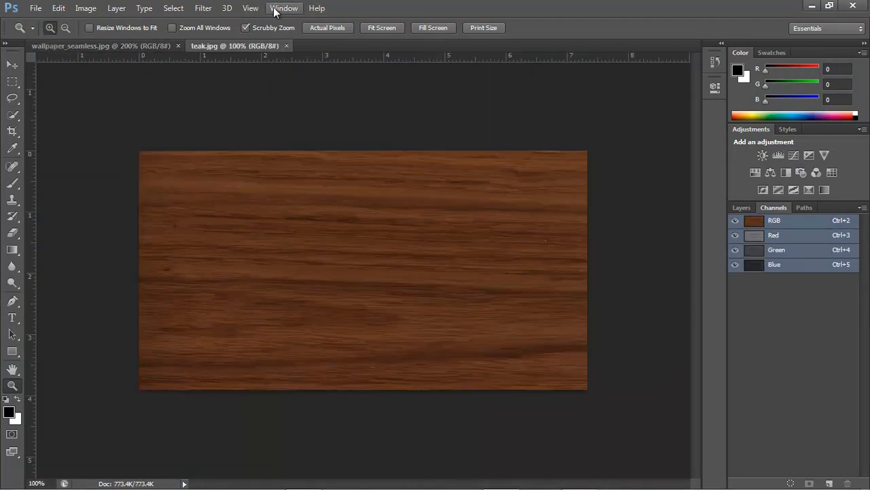
# Preview the Offset filter on the teak image at -200 pixels both ways with Wrap Around, cancel it, and close the image
pyautogui.click(204, 8)
pyautogui.moveTo(237, 233)
pyautogui.click(396, 282)
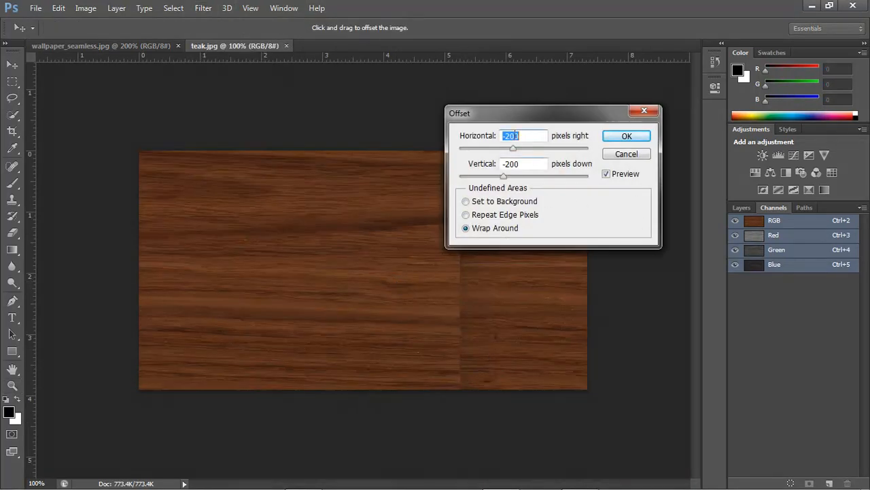
pyautogui.moveTo(521, 118); pyautogui.dragTo(619, 131)
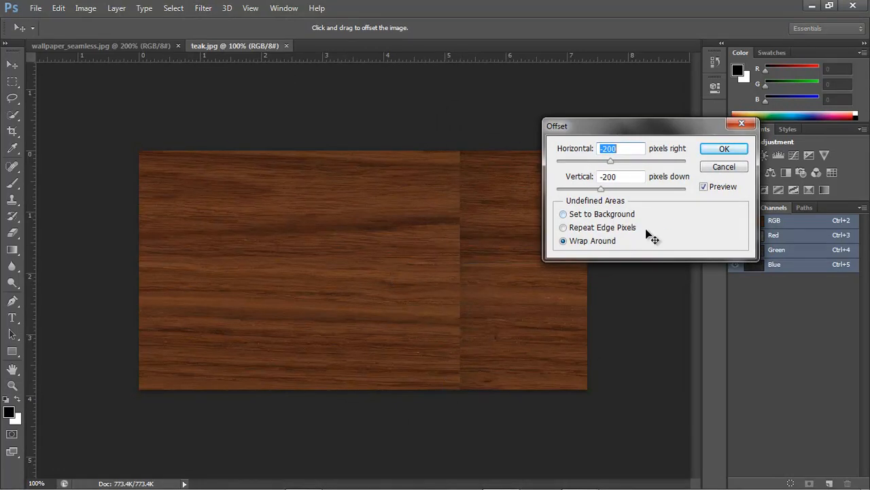
pyautogui.click(723, 166)
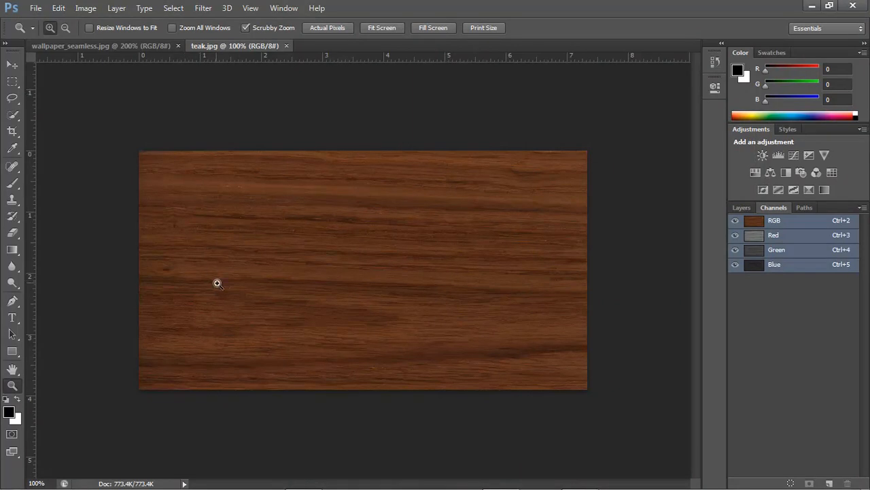
pyautogui.click(286, 45)
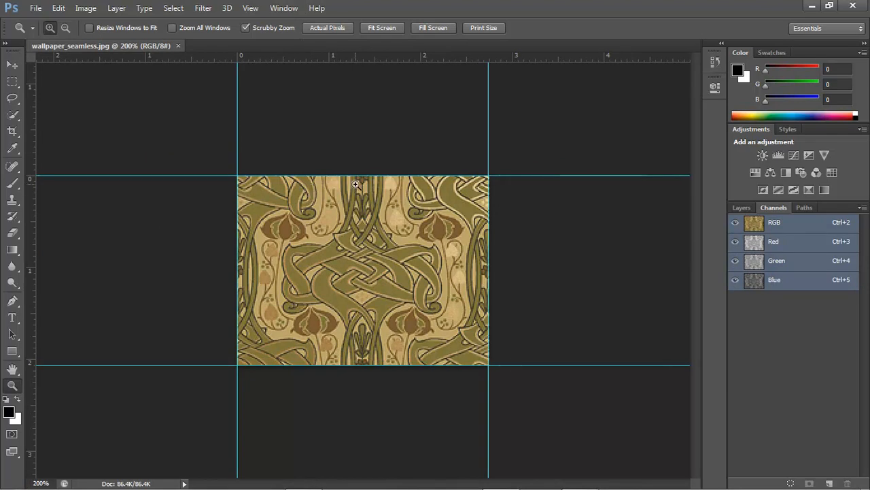
# Switch to 3ds Max and assign wallpaper_seamless.jpg as a Bitmap map to the Wall material's diffuse color
pyautogui.click(812, 7)
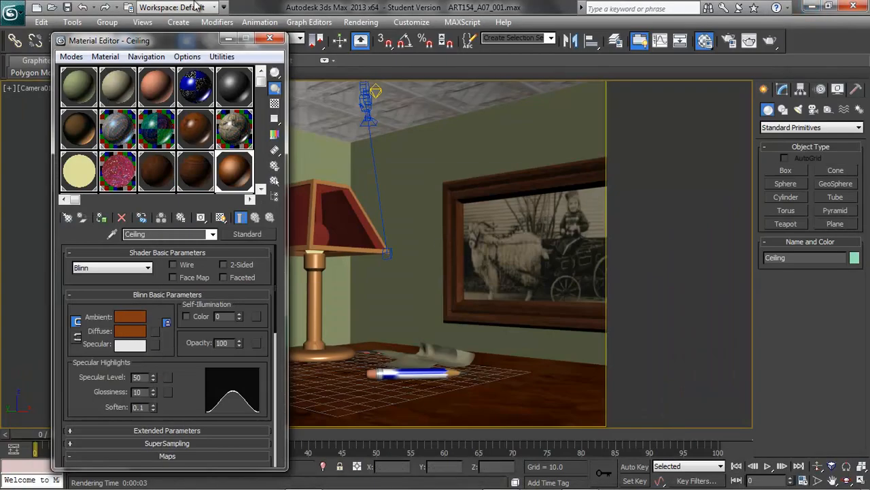
pyautogui.click(82, 92)
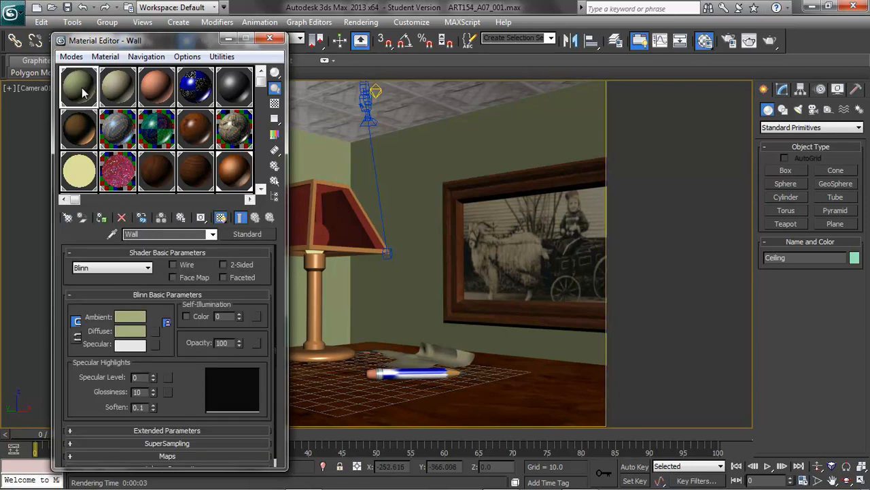
pyautogui.click(156, 330)
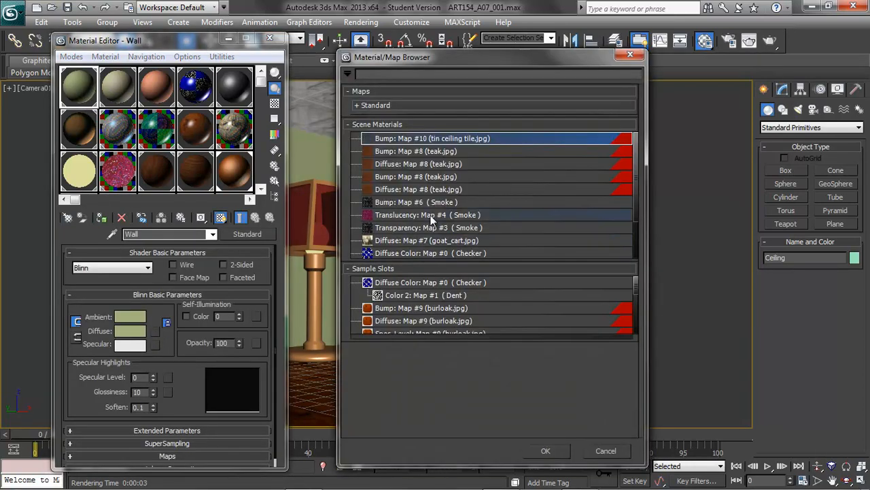
pyautogui.click(358, 106)
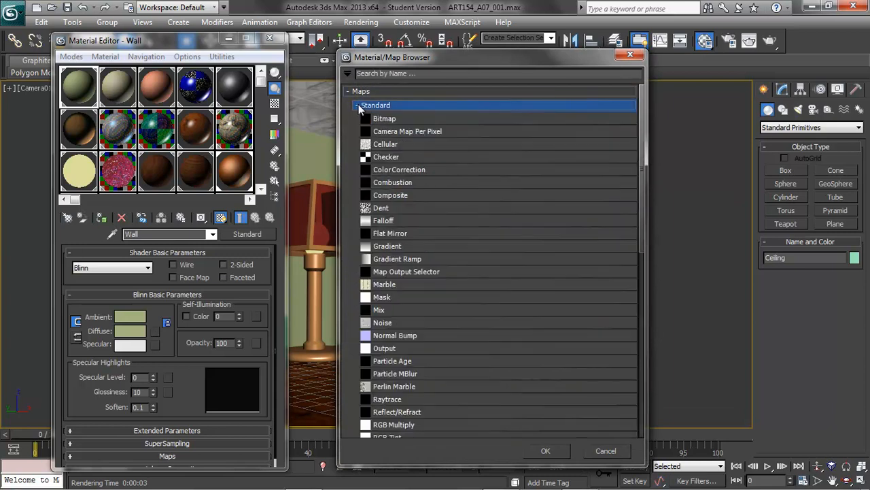
pyautogui.click(548, 451)
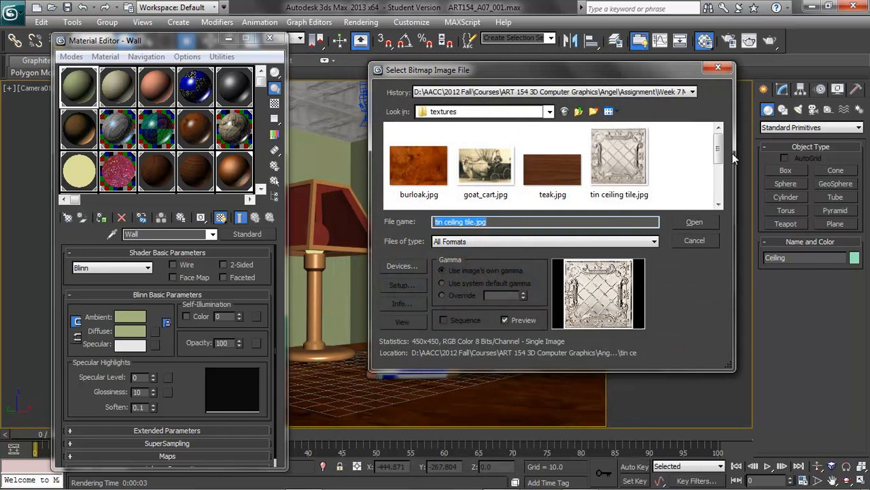
pyautogui.moveTo(719, 151); pyautogui.dragTo(719, 180)
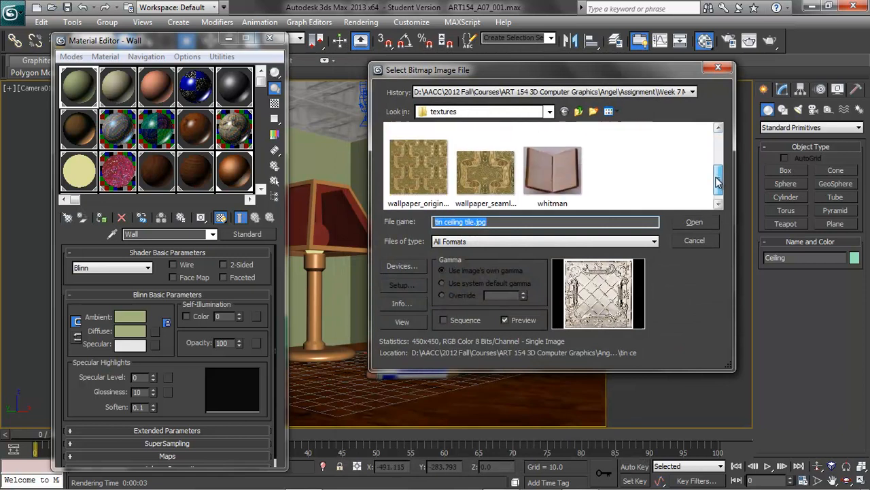
pyautogui.click(476, 170)
pyautogui.click(693, 222)
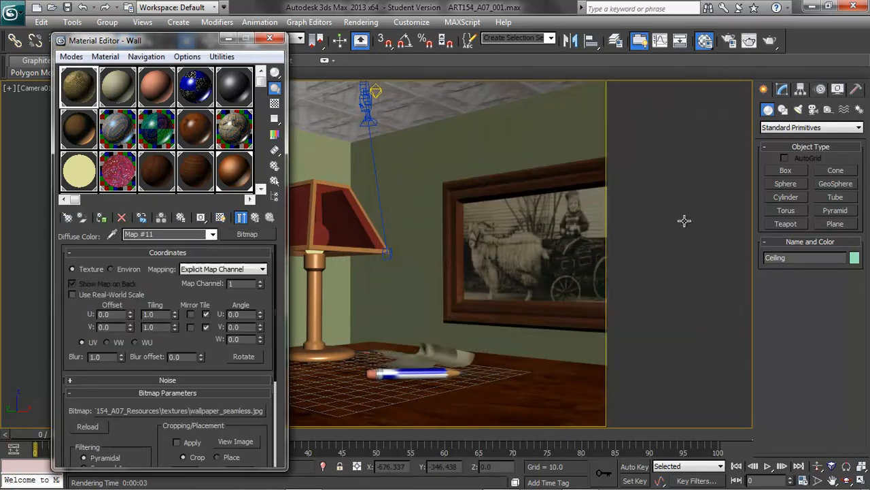
# Show the wallpaper map in the viewport and set its tiling to 10 in both U and V
pyautogui.click(220, 217)
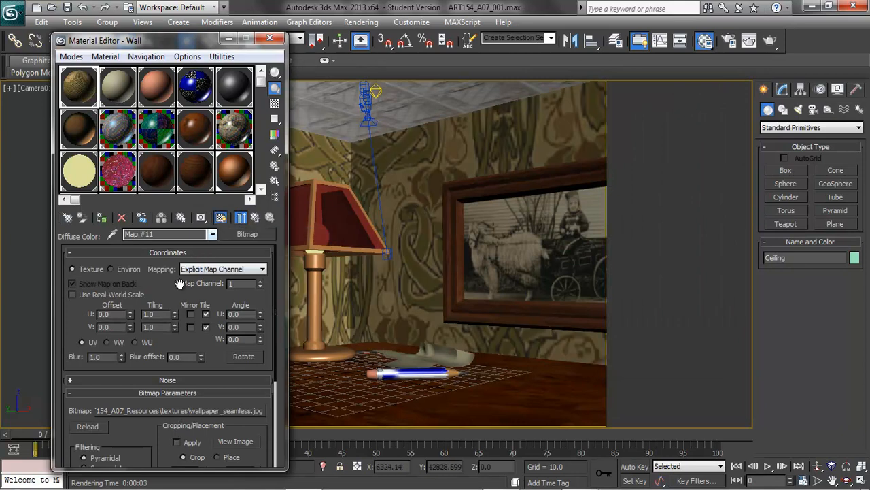
pyautogui.doubleClick(146, 314)
pyautogui.write('10')
pyautogui.press('Tab')
pyautogui.write('10')
pyautogui.press('Return')
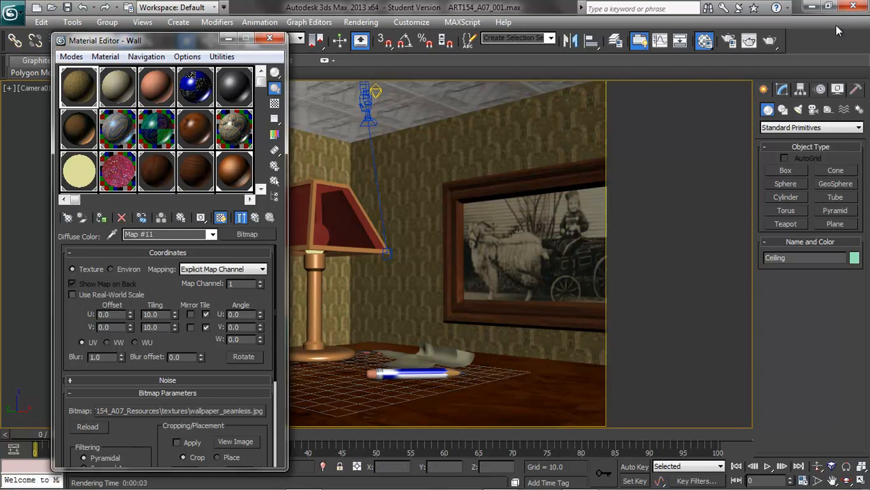
# Render the camera view to check the wallpaper, and close the render window and the Material Editor
pyautogui.click(750, 43)
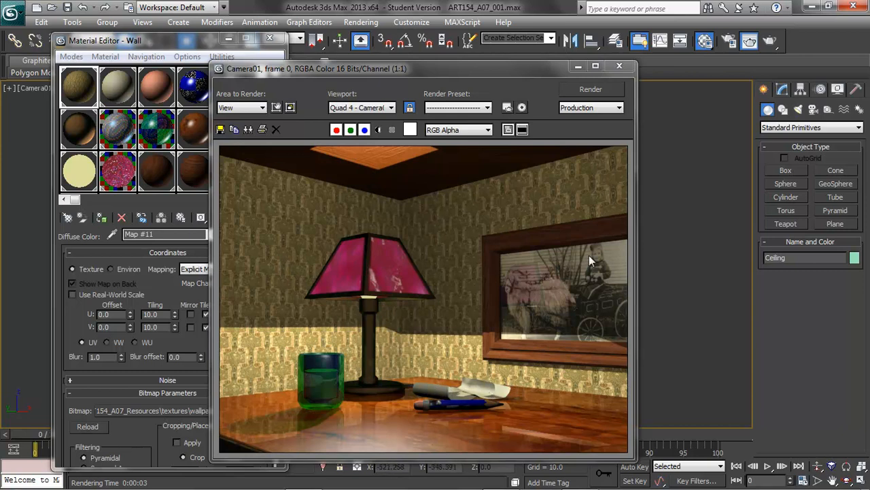
pyautogui.click(619, 66)
pyautogui.click(270, 38)
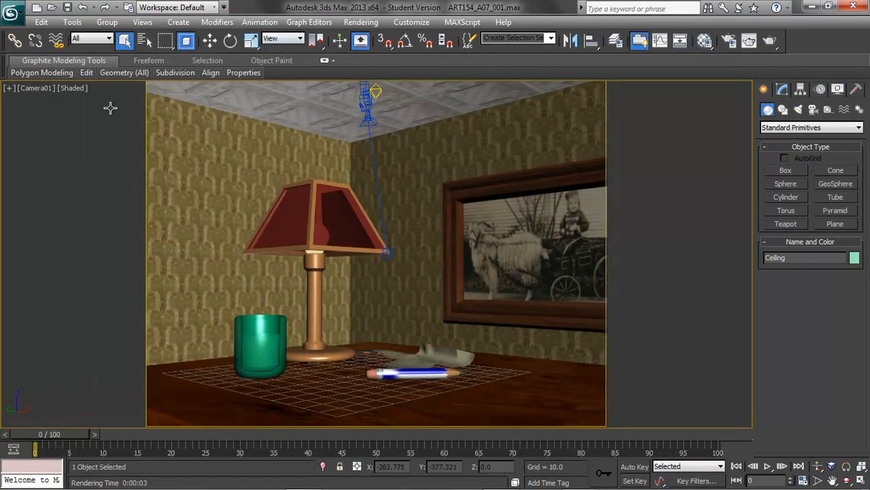
# Switch the camera viewport to Perspective and select the Paper1 sheet on the desk
pyautogui.click(34, 88)
pyautogui.click(68, 136)
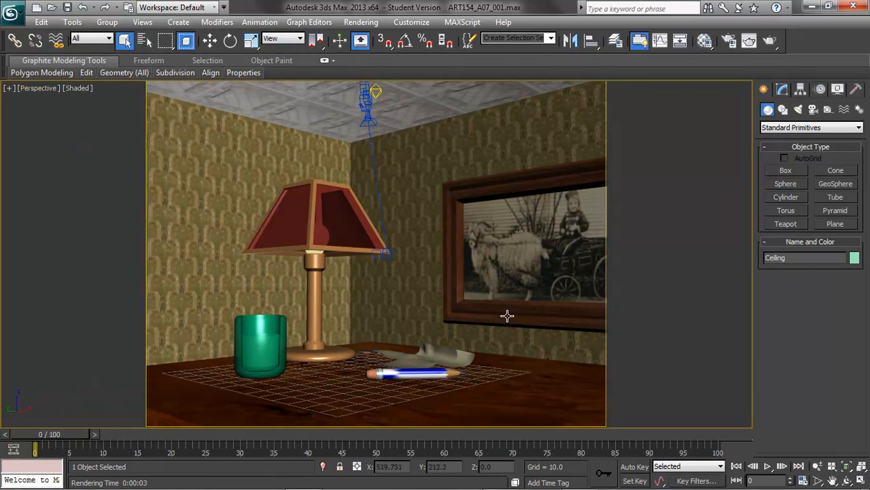
pyautogui.keyDown('alt'); pyautogui.moveTo(460, 278); pyautogui.dragTo(459, 306, button='middle'); pyautogui.keyUp('alt')
pyautogui.scroll(10, 460, 328)
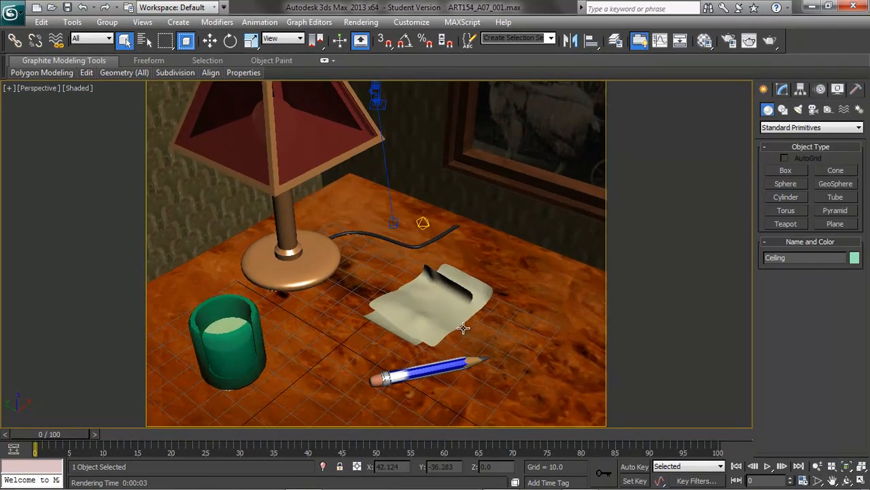
pyautogui.click(430, 280)
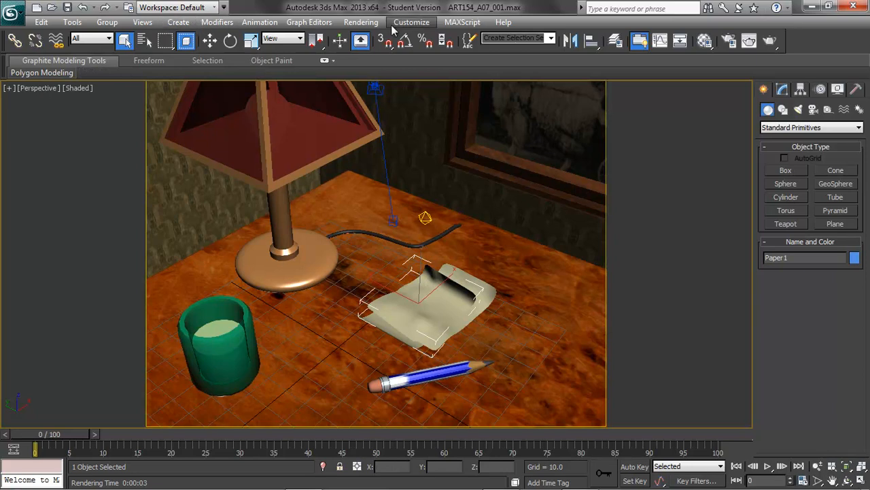
# Assign whitman notebook.jpg as a Bitmap map to the paper material's diffuse color
pyautogui.click(371, 23)
pyautogui.moveTo(408, 245)
pyautogui.click(582, 248)
pyautogui.click(124, 81)
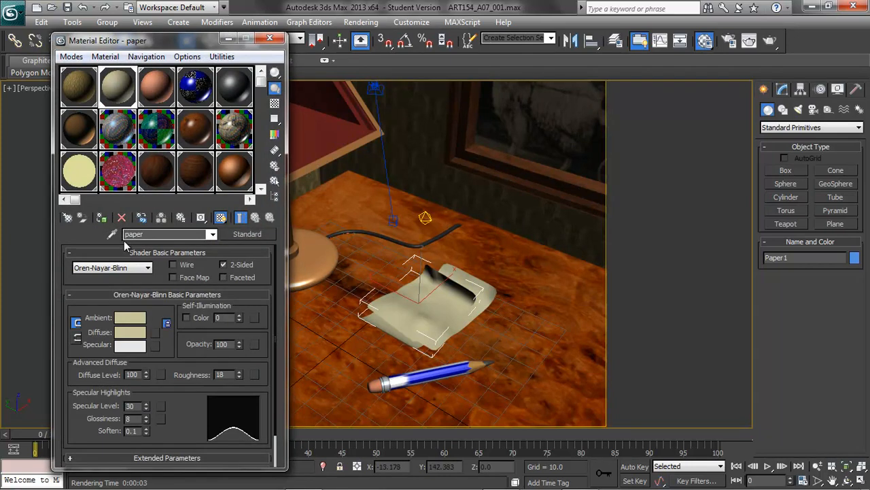
pyautogui.click(156, 332)
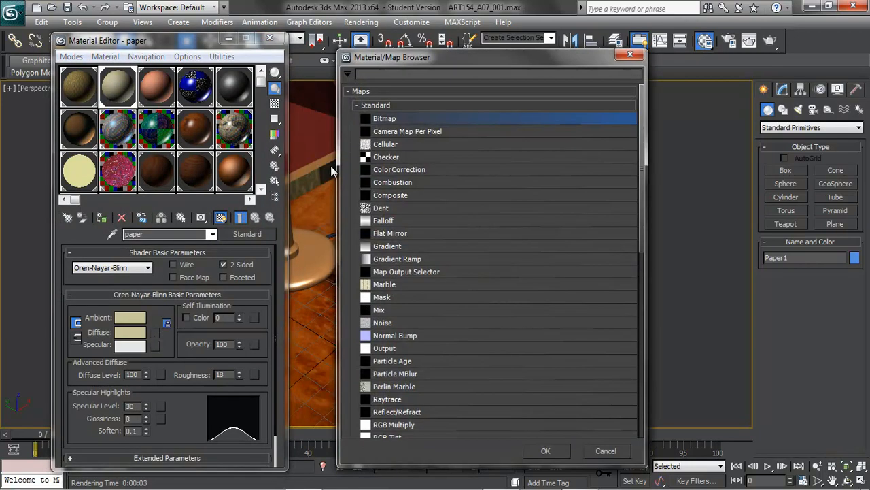
pyautogui.click(560, 454)
pyautogui.click(719, 202)
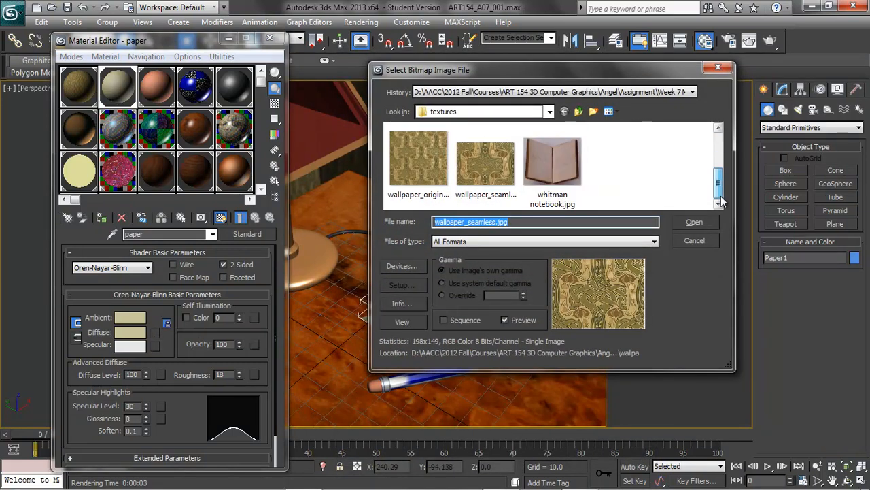
pyautogui.click(552, 162)
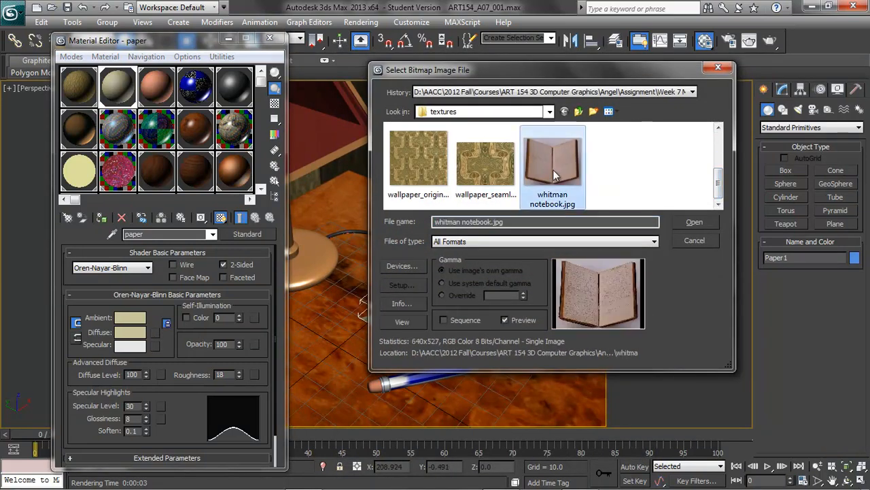
pyautogui.click(701, 222)
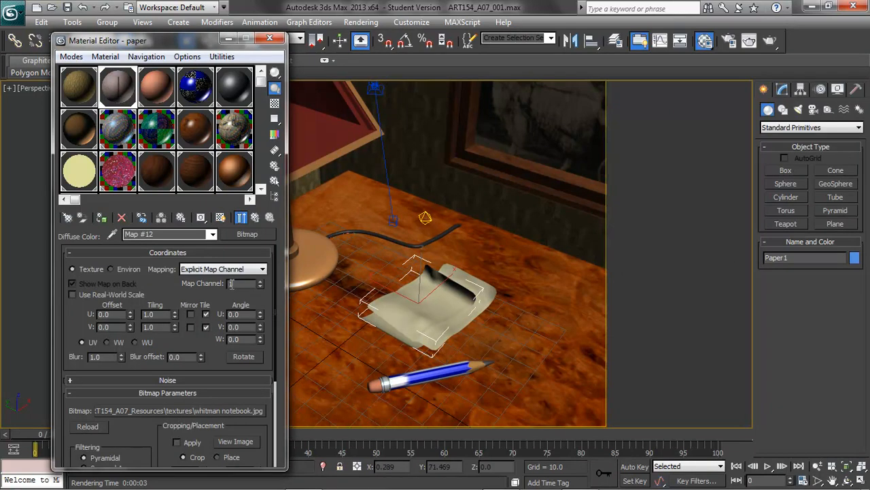
# Show the notebook map in the viewport and return to the paper material's top level
pyautogui.click(220, 217)
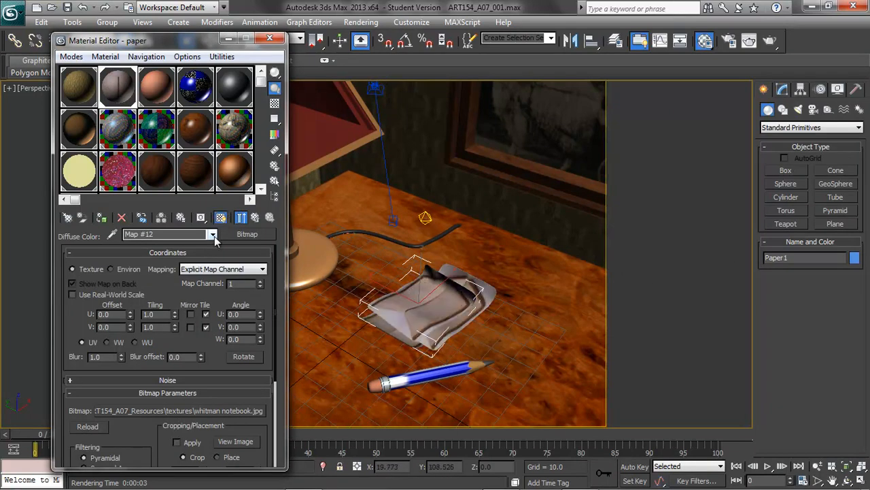
pyautogui.click(214, 234)
pyautogui.click(150, 246)
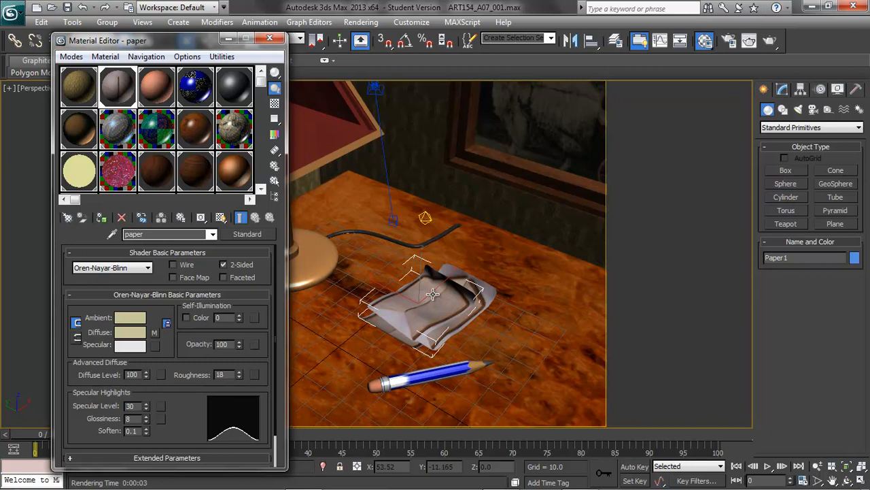
# Turn Paper1's HSDS modifier off and on repeatedly to compare how the notebook image lies on the flat and the deformed sheet
pyautogui.click(782, 91)
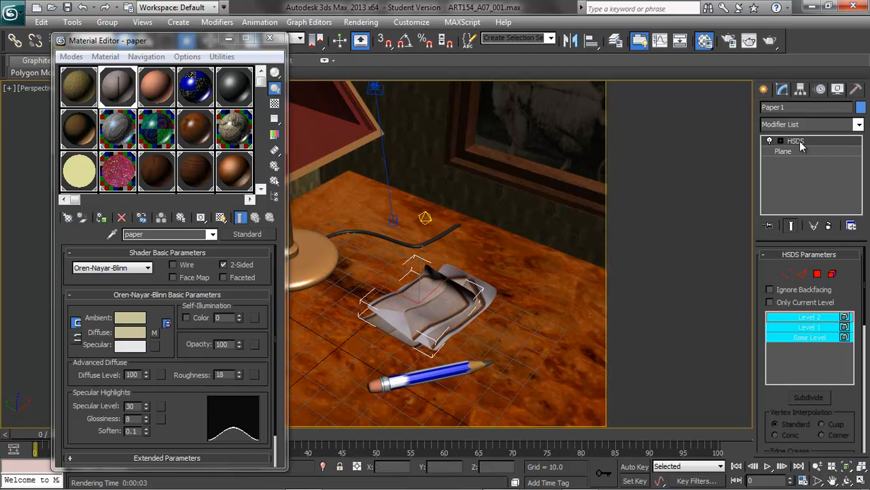
pyautogui.click(770, 141)
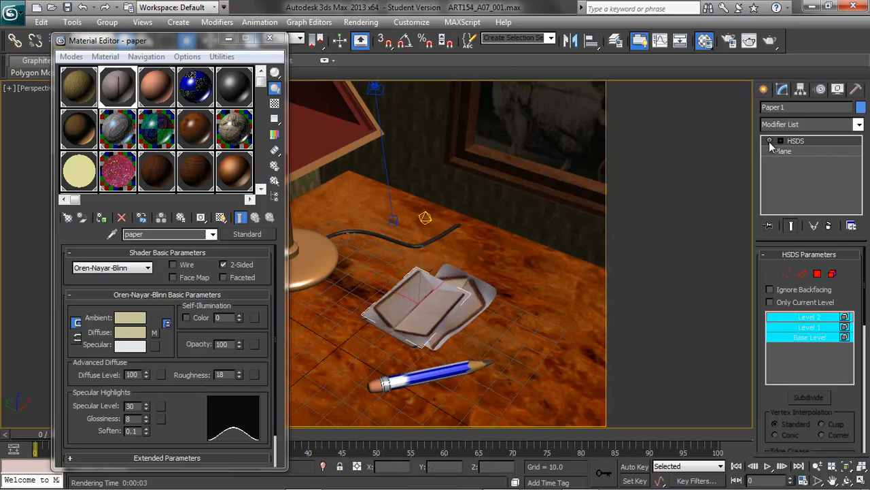
pyautogui.click(770, 141)
pyautogui.click(770, 141)
pyautogui.click(770, 142)
pyautogui.click(770, 142)
pyautogui.click(771, 142)
# Add an Unwrap UVW modifier to Paper1 and place it beneath HSDS in the modifier stack
pyautogui.click(858, 125)
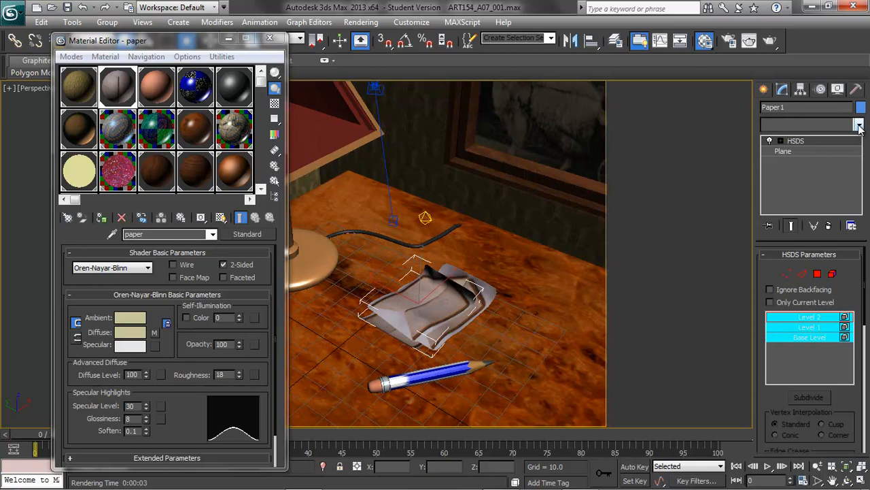
pyautogui.moveTo(858, 213); pyautogui.dragTo(861, 418)
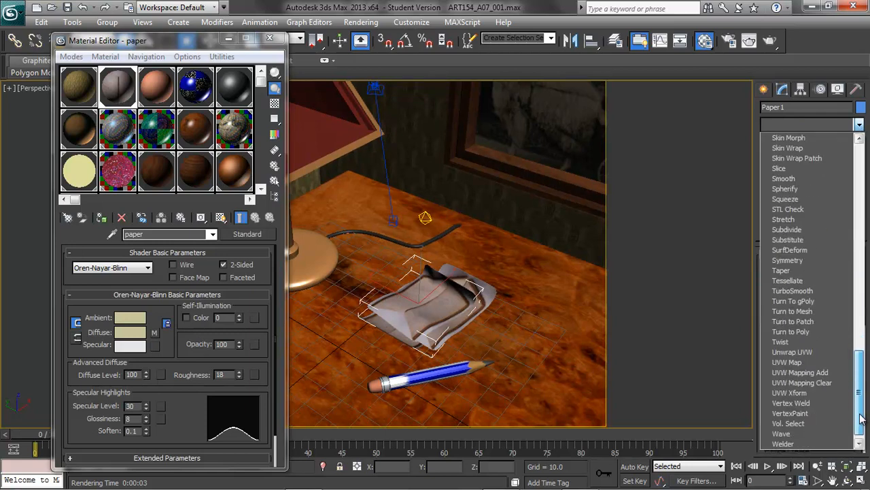
pyautogui.click(806, 354)
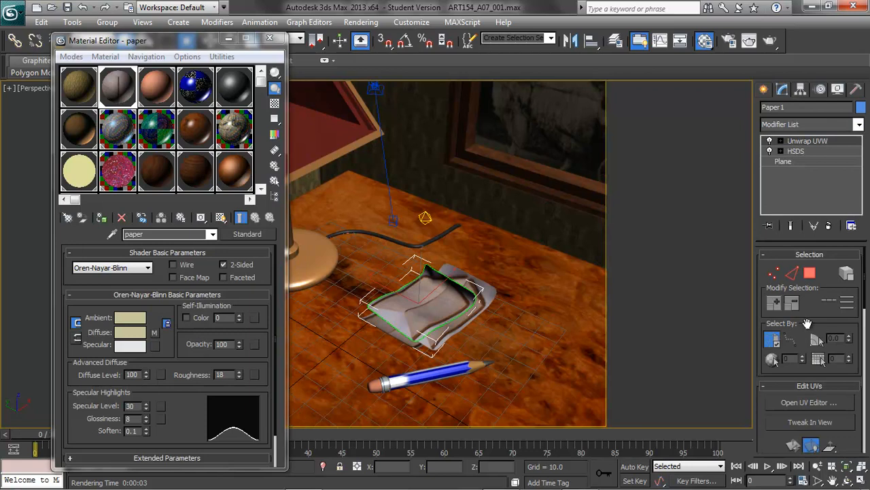
pyautogui.moveTo(792, 144); pyautogui.dragTo(793, 161)
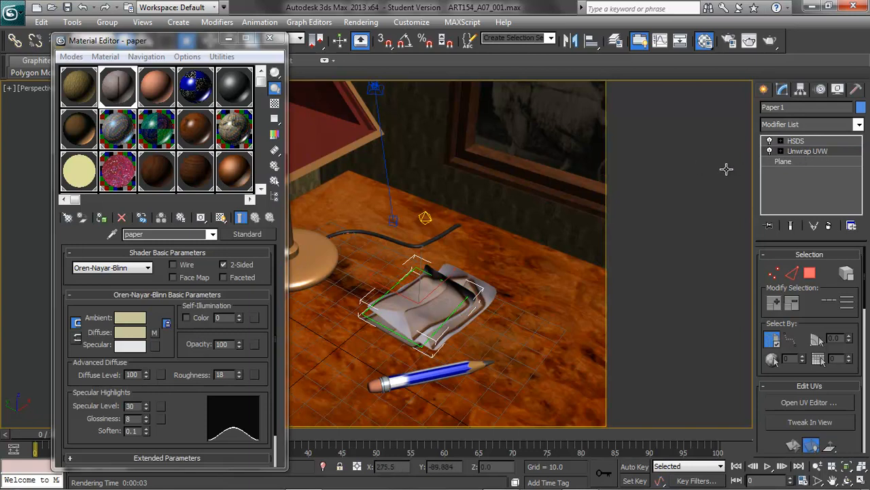
# Turn off the HSDS modifier and open the UV editor for Paper1, closing the Material Editor
pyautogui.click(770, 140)
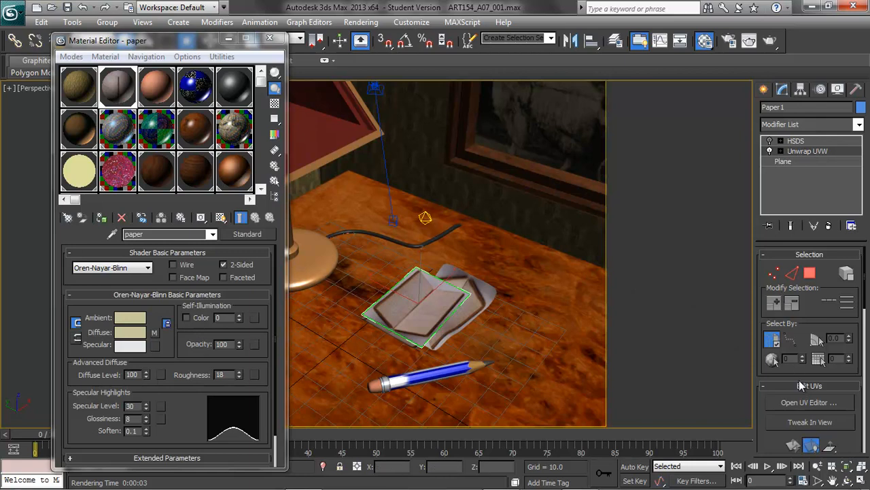
pyautogui.click(797, 401)
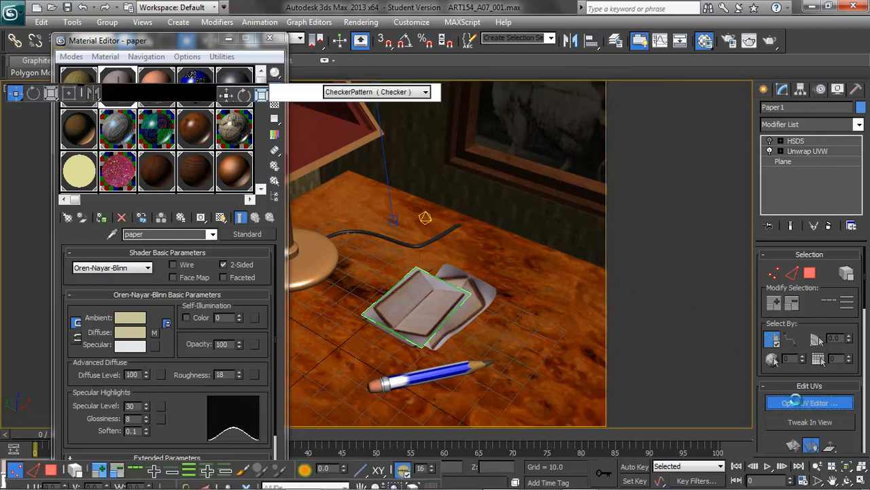
pyautogui.moveTo(344, 54); pyautogui.dragTo(664, 43)
pyautogui.click(270, 39)
pyautogui.moveTo(562, 51); pyautogui.dragTo(292, 53)
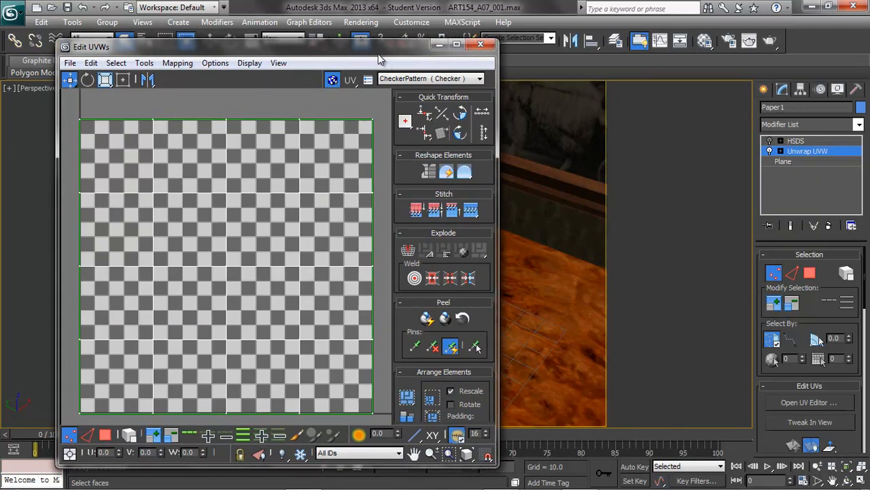
pyautogui.moveTo(383, 51); pyautogui.dragTo(351, 50)
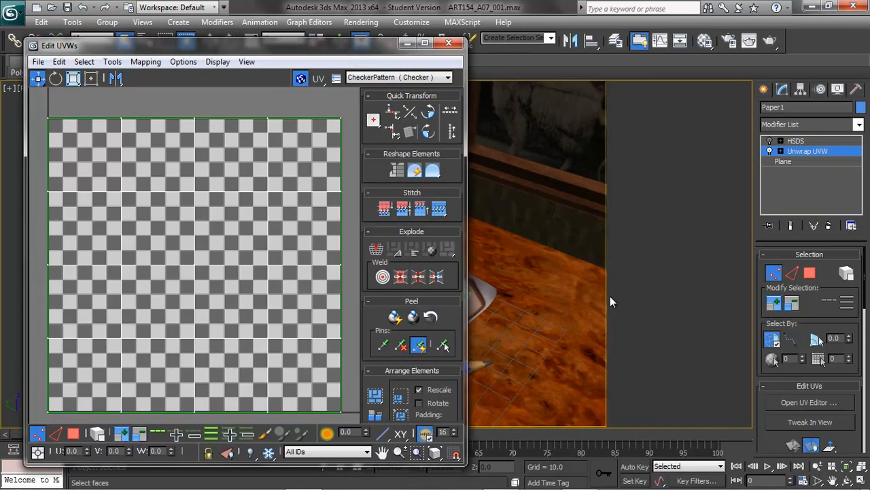
# Restore the four-viewport layout and display the whitman notebook map as the UV editor's background
pyautogui.click(861, 480)
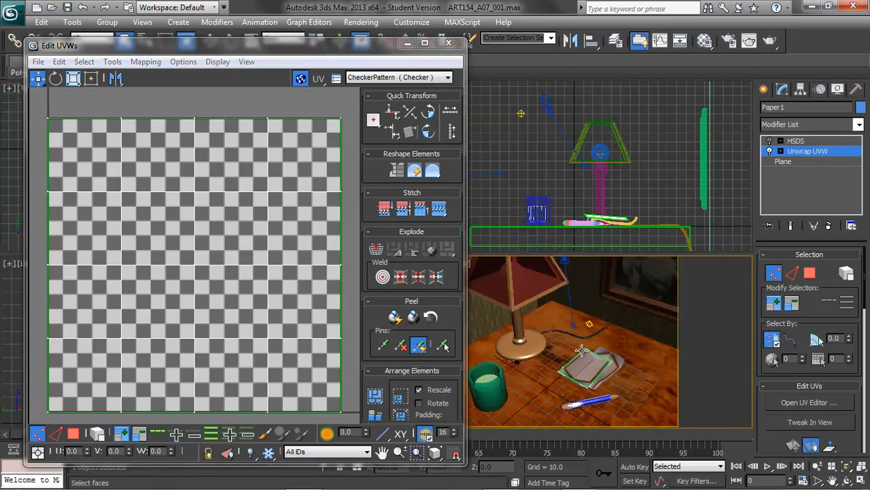
pyautogui.scroll(3, 617, 355)
pyautogui.scroll(1, 617, 355)
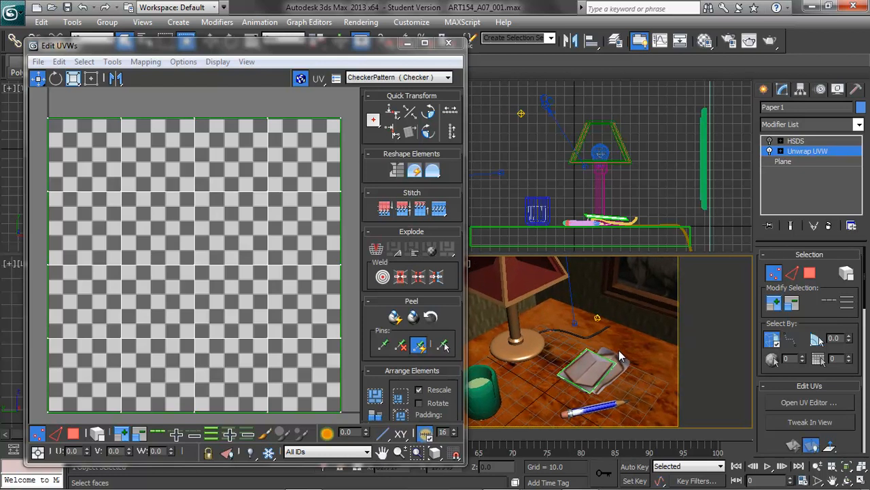
pyautogui.click(445, 78)
pyautogui.click(422, 98)
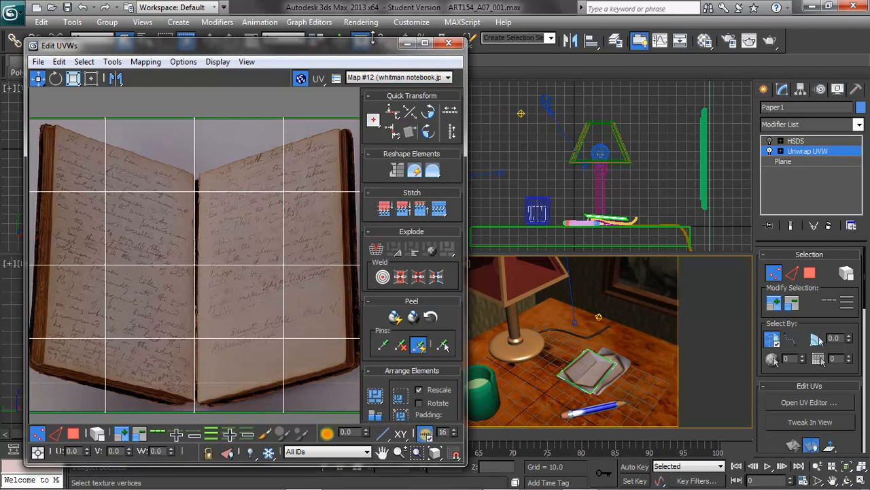
# Turn on Edged Faces in the Perspective viewport, moving the UV editor window aside to reach it
pyautogui.moveTo(360, 43); pyautogui.dragTo(288, 47)
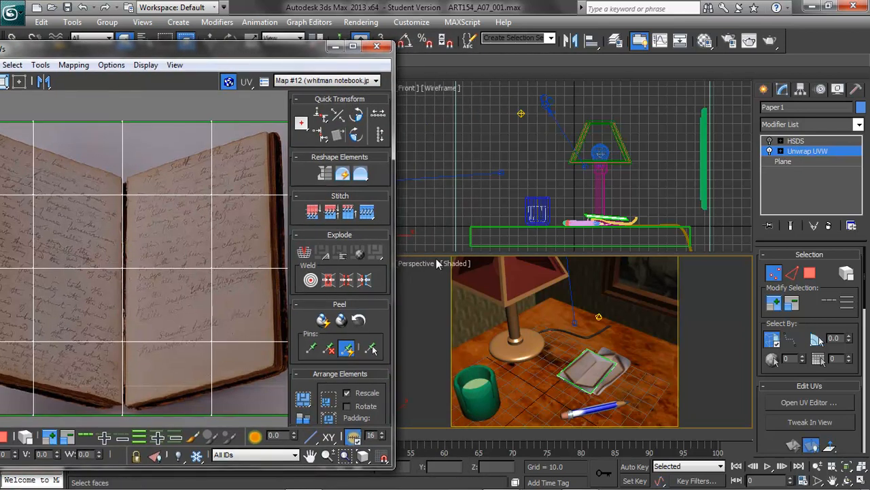
pyautogui.click(449, 264)
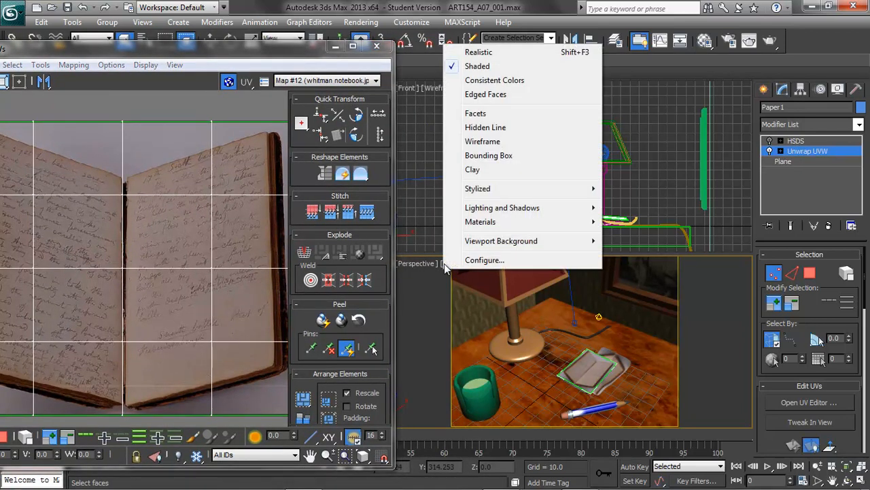
pyautogui.click(469, 95)
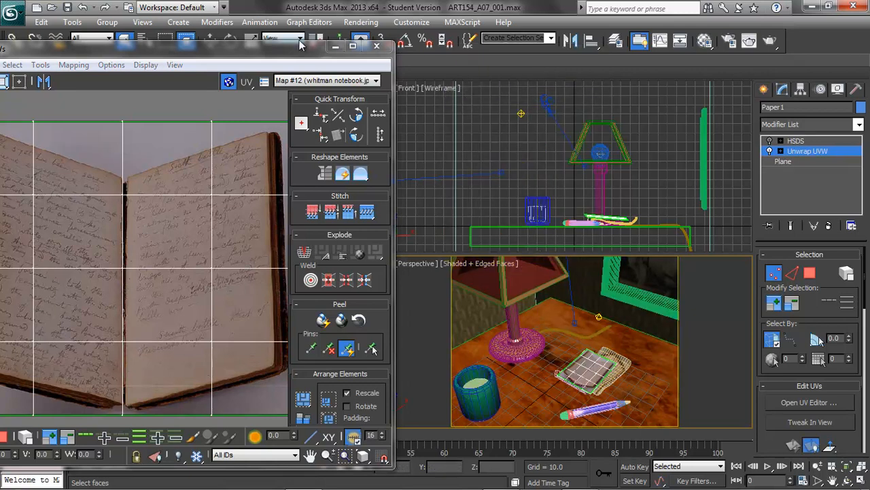
pyautogui.moveTo(267, 53); pyautogui.dragTo(364, 50)
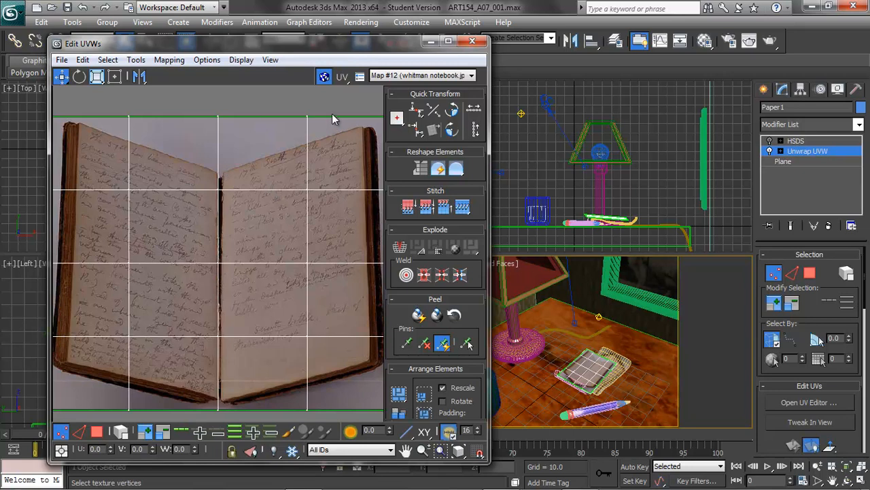
# Select all of the paper's UV vertices, scale them horizontally to one page's width and move them onto the notebook's left page
pyautogui.scroll(-2, 279, 163)
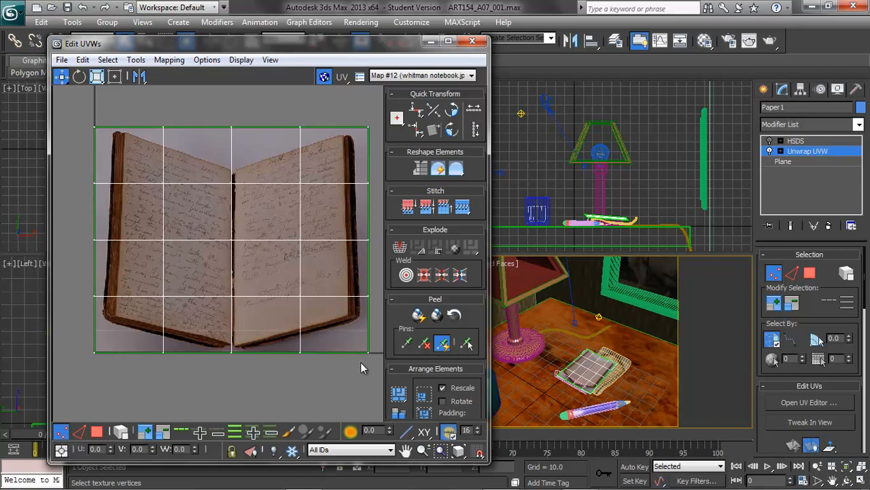
pyautogui.hotkey('ctrl', 'a')
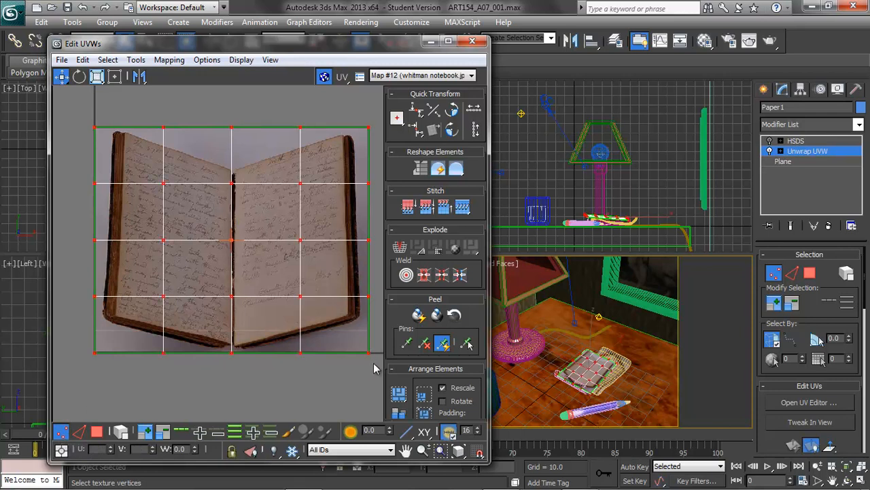
pyautogui.click(97, 76)
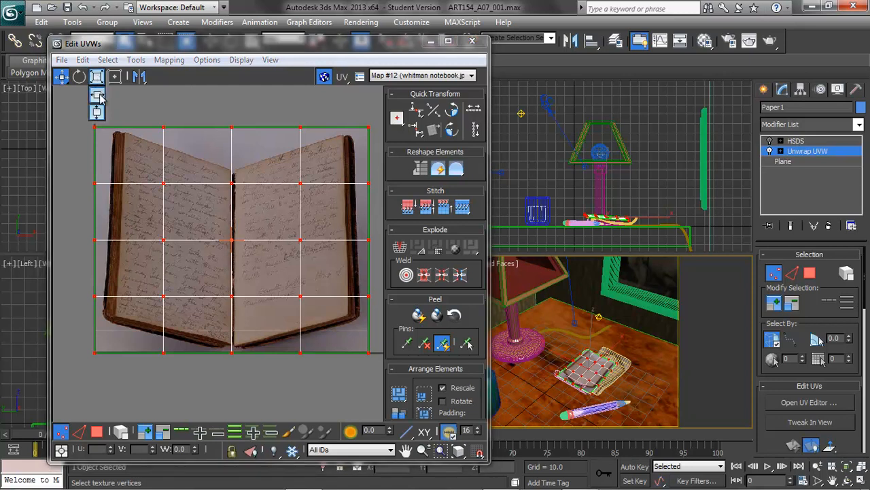
pyautogui.click(99, 96)
pyautogui.moveTo(370, 238); pyautogui.dragTo(289, 237)
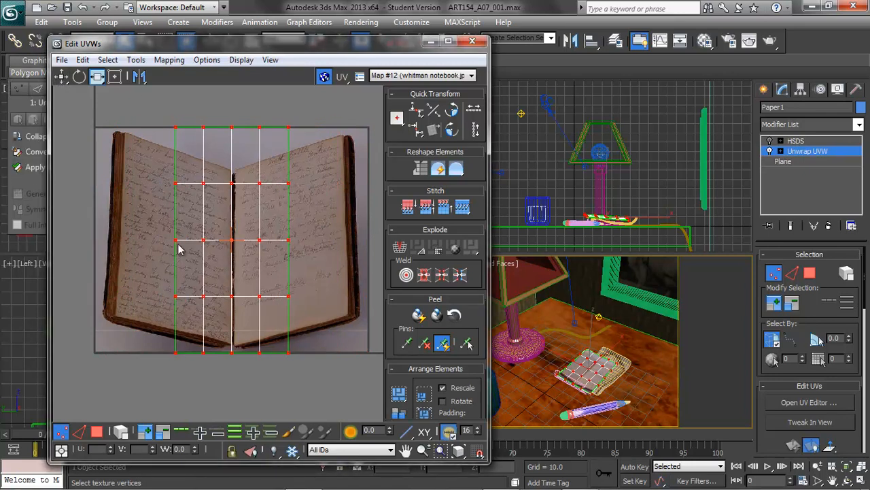
pyautogui.moveTo(232, 239)
pyautogui.mouseDown()
pyautogui.moveTo(204, 234)
pyautogui.moveTo(230, 237)
pyautogui.mouseUp()
pyautogui.click(61, 76)
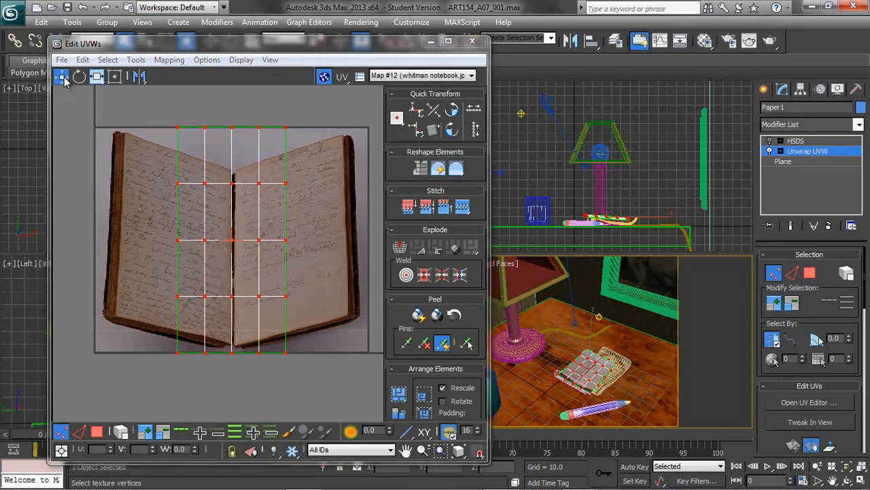
pyautogui.moveTo(232, 240); pyautogui.dragTo(179, 240)
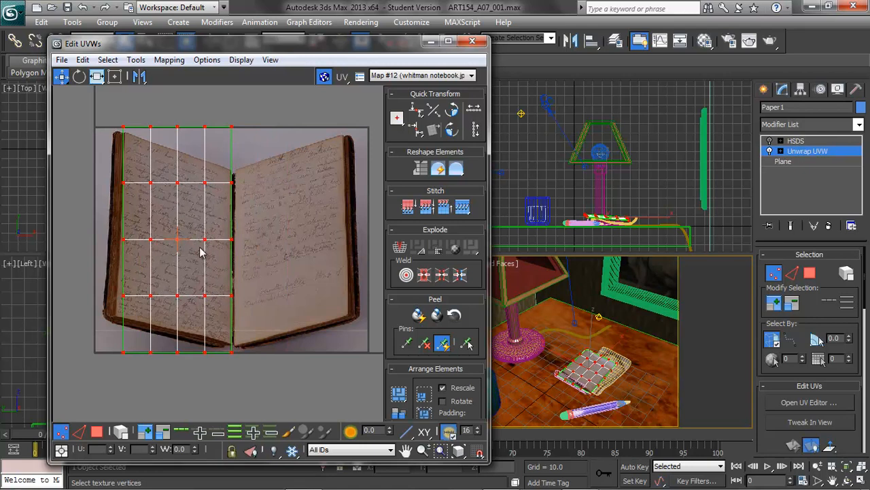
# Scale the paper's UVs vertically to fit the left page's height and move them up to align with the written area
pyautogui.moveTo(96, 76); pyautogui.dragTo(98, 99)
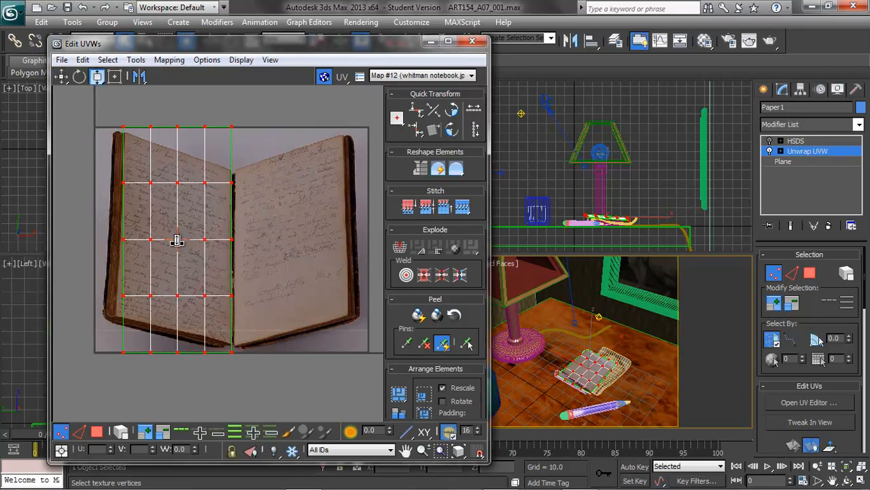
pyautogui.moveTo(179, 241); pyautogui.dragTo(176, 272)
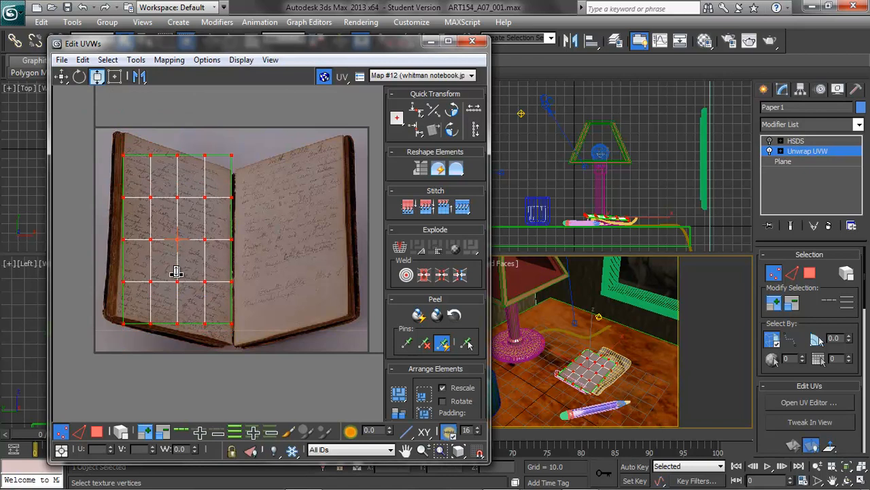
pyautogui.click(62, 77)
pyautogui.moveTo(179, 198); pyautogui.dragTo(182, 182)
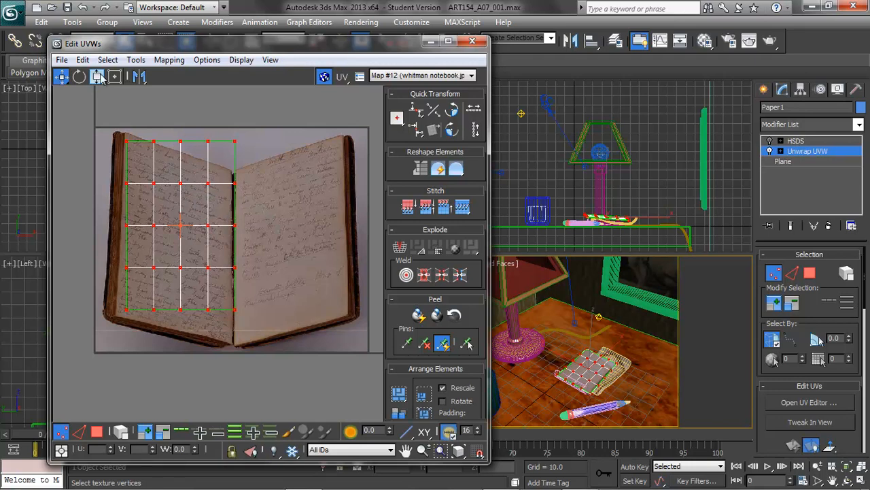
pyautogui.moveTo(154, 182); pyautogui.dragTo(151, 183)
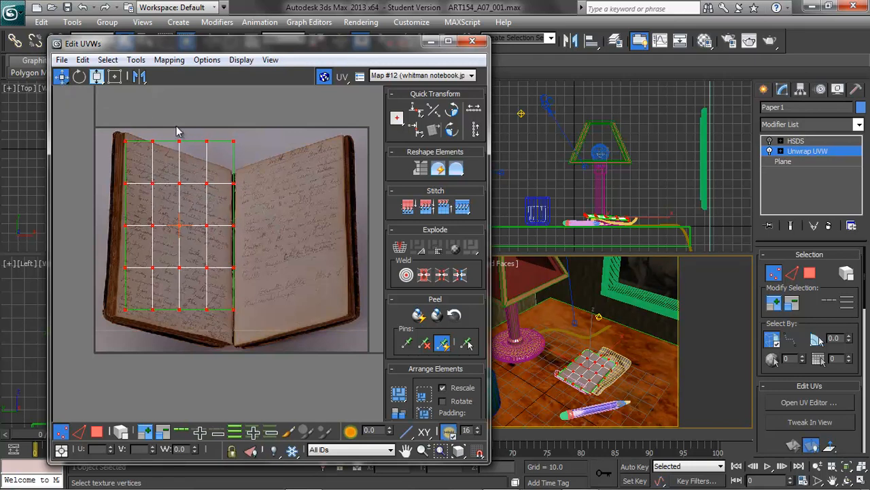
# Move the paper's UV columns progressively down and slightly inward so the grid slants with the notebook's left page and stays off the binding
pyautogui.click(151, 133)
pyautogui.moveTo(145, 308); pyautogui.dragTo(162, 323)
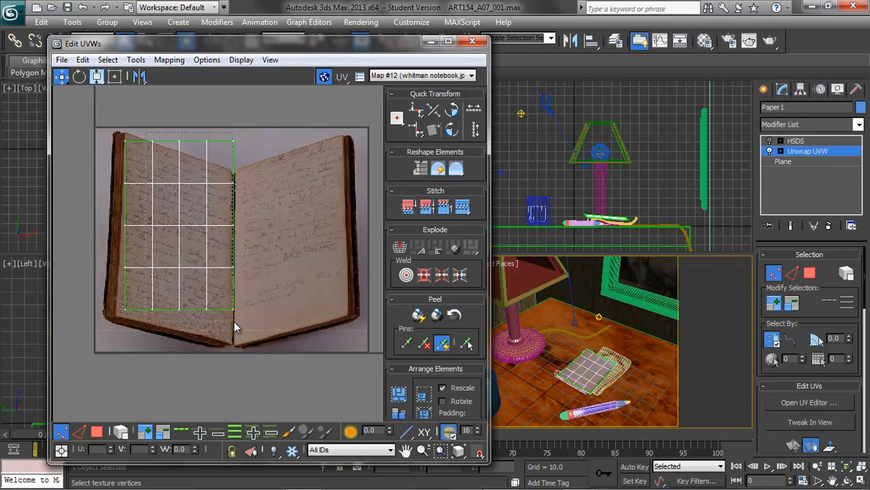
pyautogui.moveTo(239, 320); pyautogui.dragTo(232, 316)
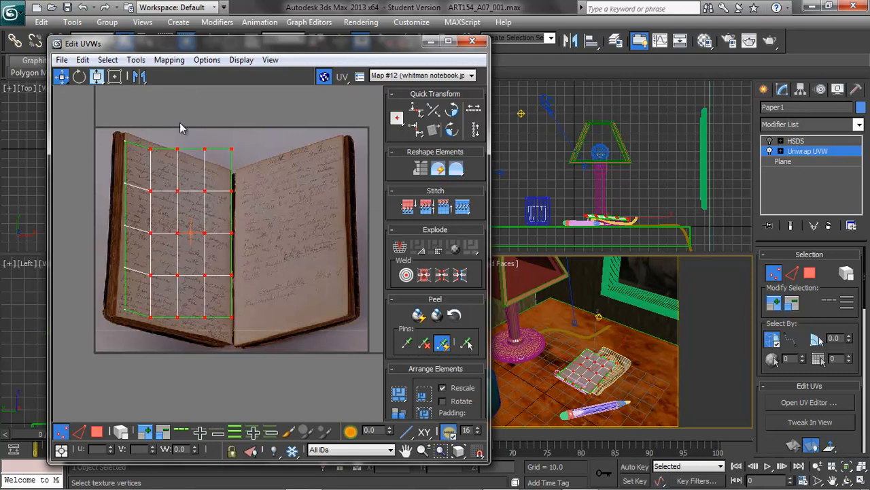
pyautogui.moveTo(169, 134); pyautogui.dragTo(229, 324)
pyautogui.moveTo(197, 146); pyautogui.dragTo(226, 330)
pyautogui.moveTo(220, 157); pyautogui.dragTo(227, 339)
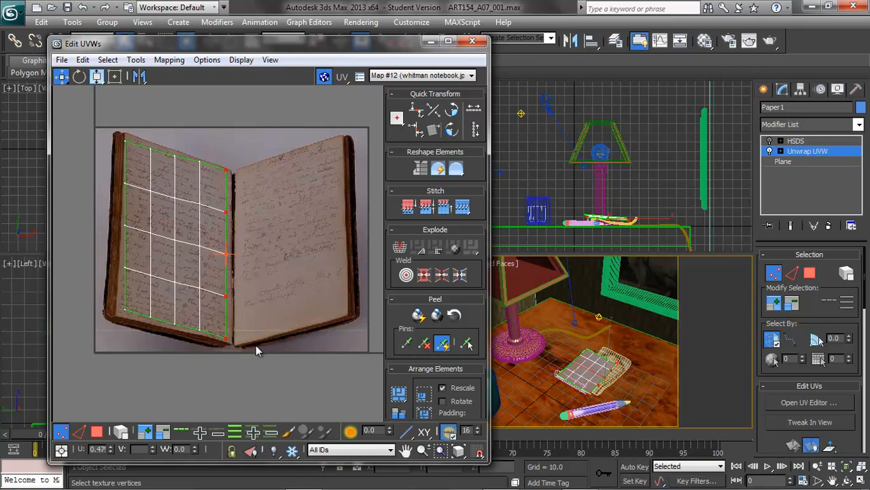
pyautogui.click(292, 352)
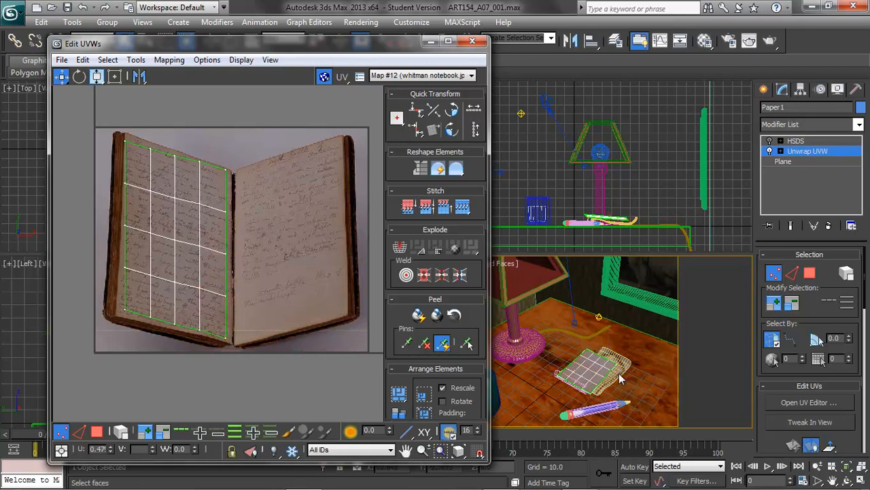
# Close the UV editor, leave vertex sub-object mode and turn Paper1's HSDS modifier back on
pyautogui.click(861, 466)
pyautogui.click(862, 467)
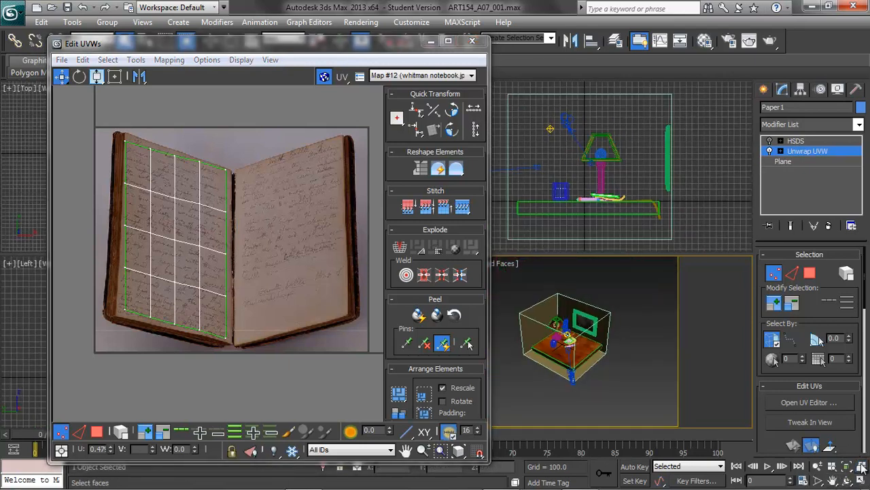
pyautogui.click(863, 457)
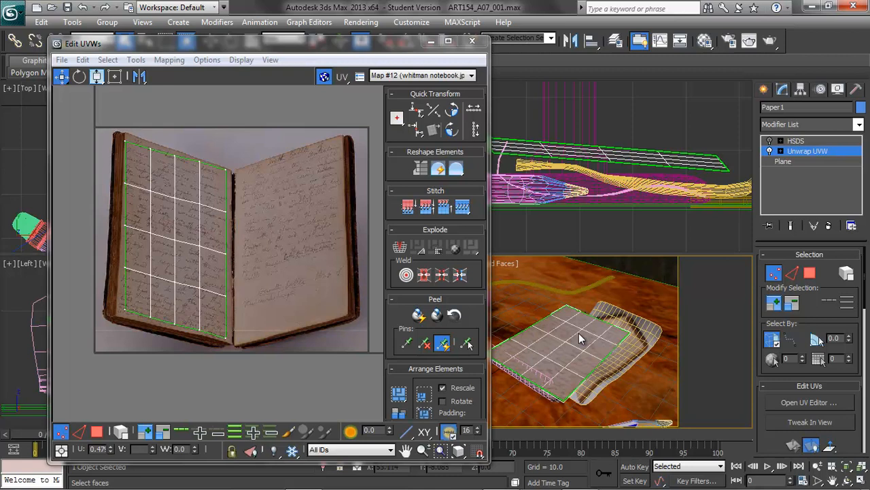
pyautogui.click(472, 42)
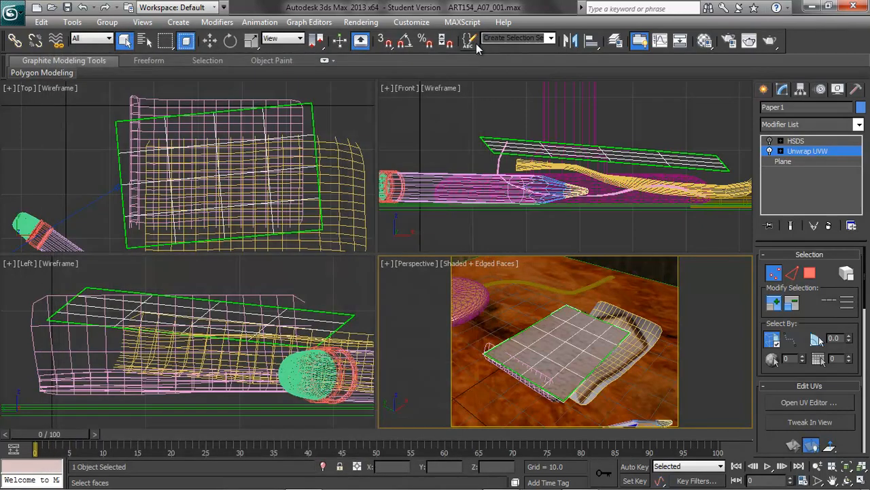
pyautogui.click(777, 275)
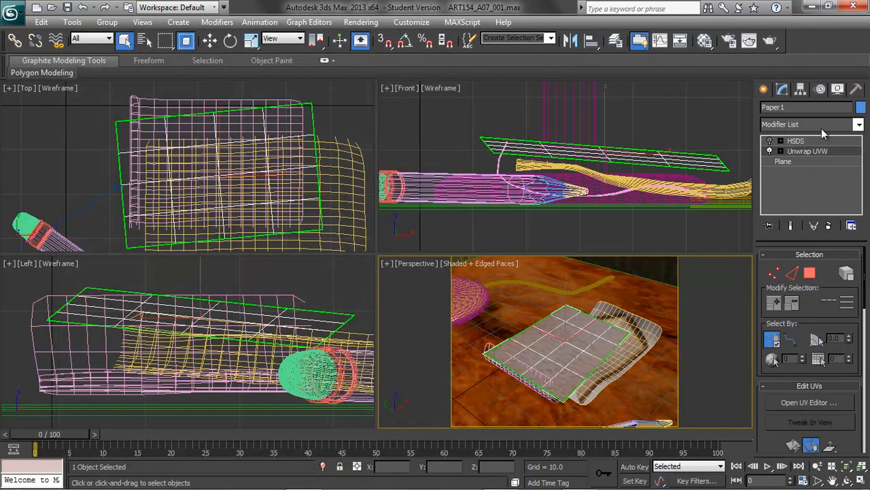
pyautogui.click(770, 141)
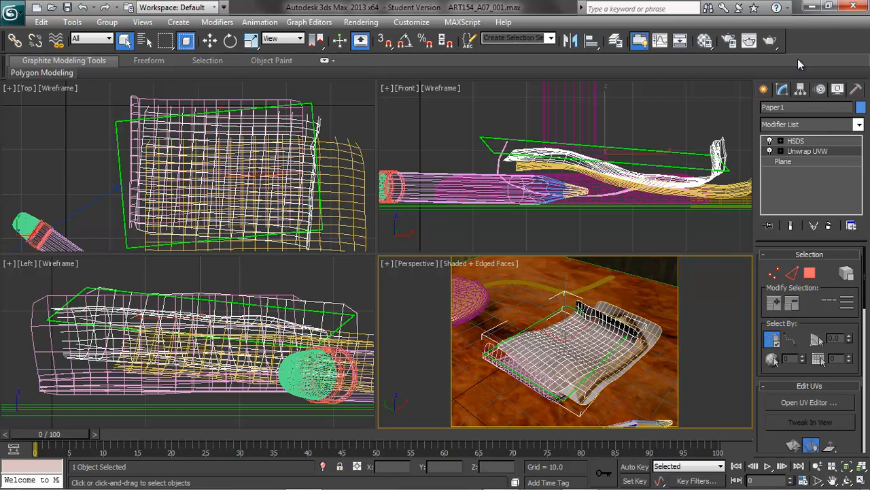
# Render the paper close-up from Perspective, switch that viewport to Camera01 and render the whole desk scene
pyautogui.click(771, 42)
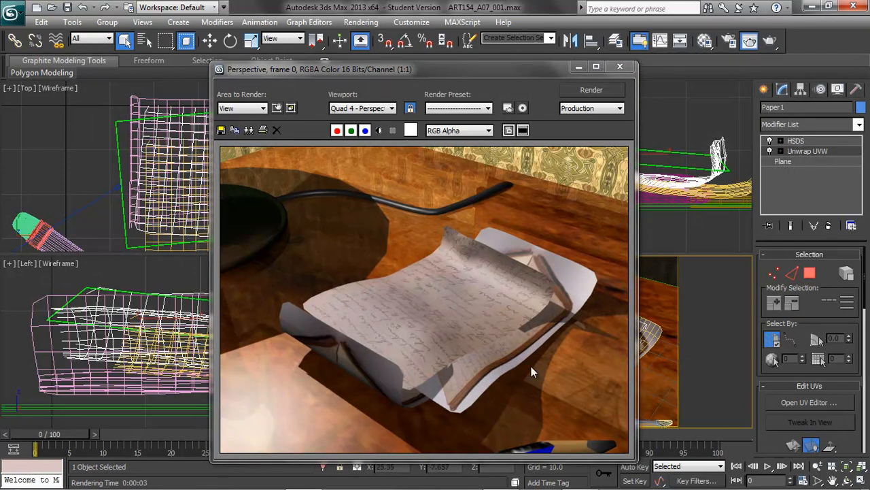
pyautogui.click(622, 67)
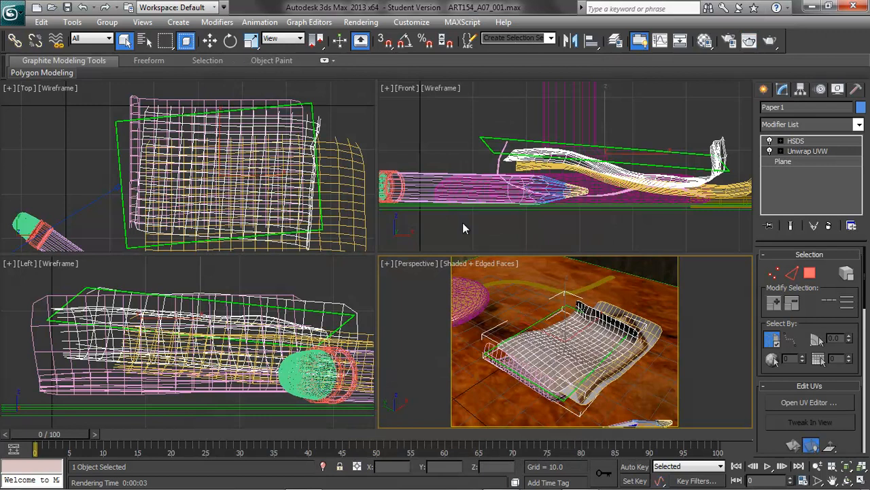
pyautogui.click(417, 263)
pyautogui.moveTo(469, 278)
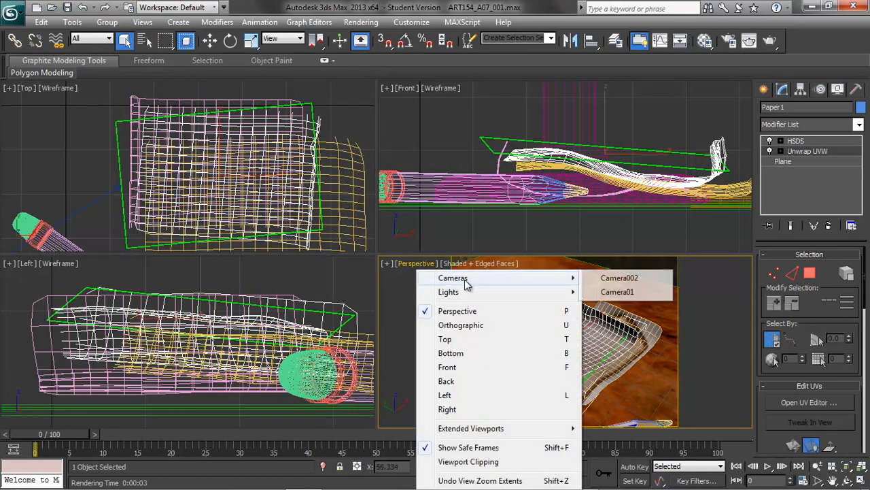
pyautogui.click(631, 292)
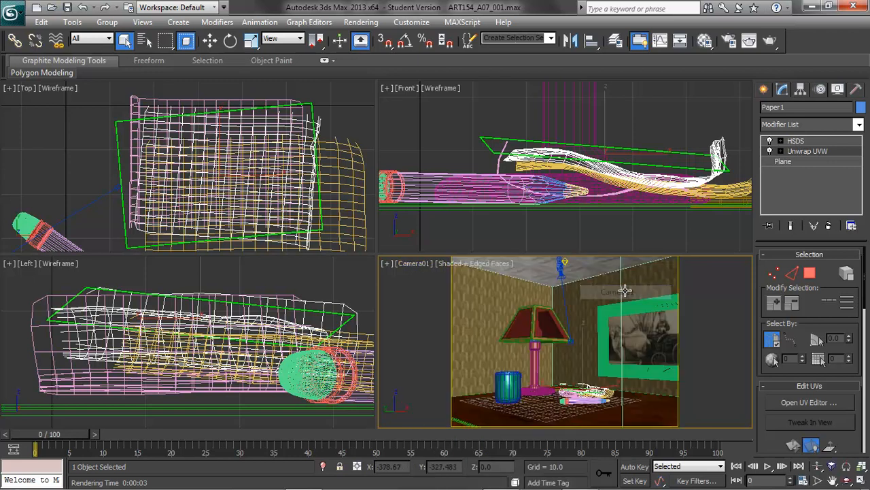
pyautogui.click(771, 41)
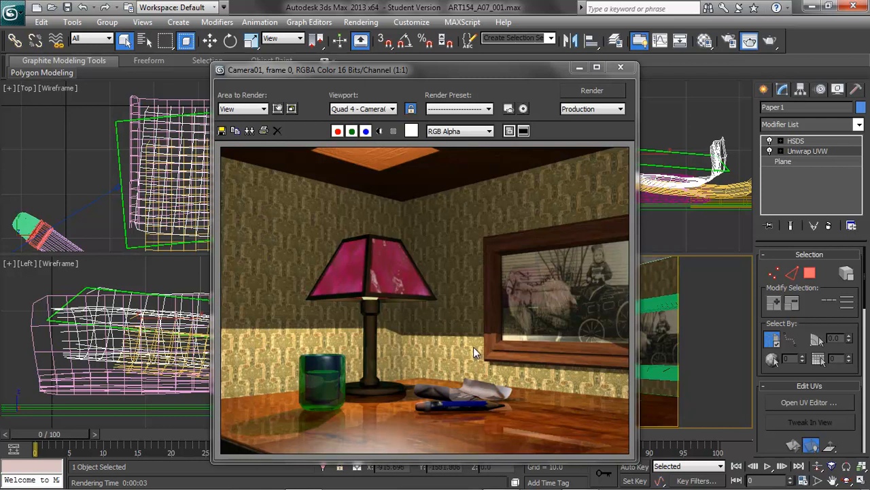
# Switch to Windows Explorer from the desktop and open the textures folder inside Week 7 Materials 2's ART154_A07_Resources, under the ART 154 course
pyautogui.click(811, 6)
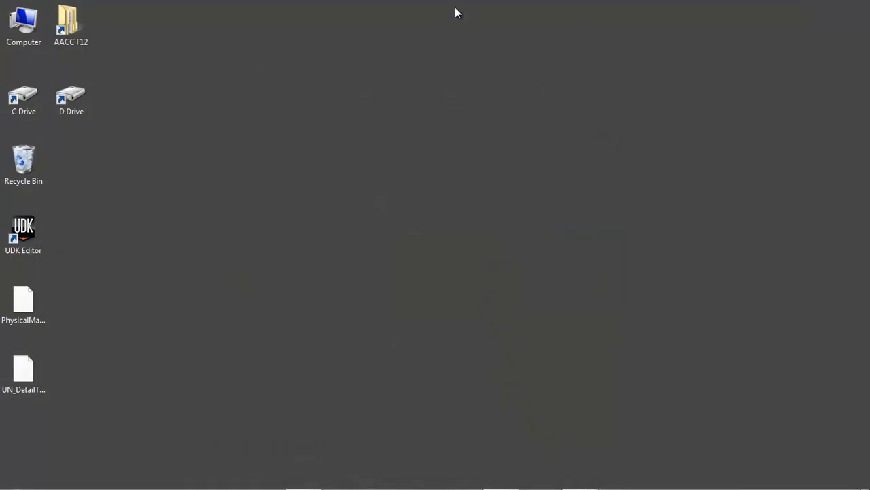
pyautogui.doubleClick(73, 27)
pyautogui.doubleClick(190, 132)
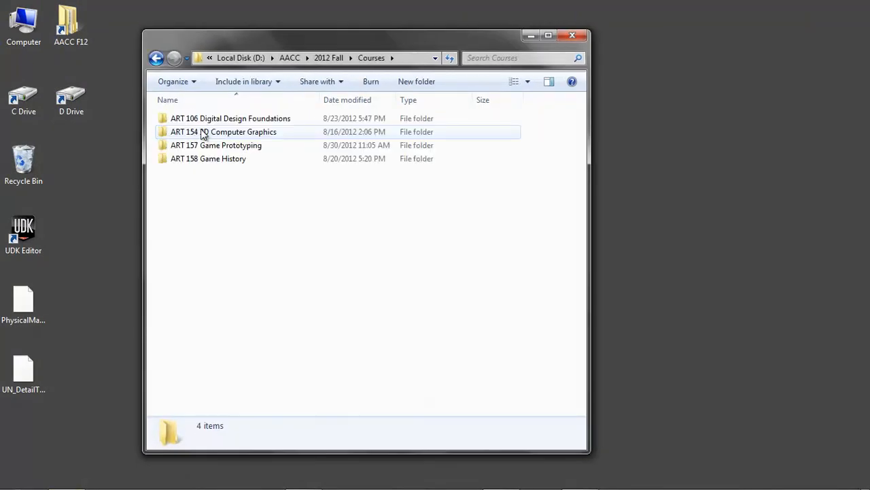
pyautogui.doubleClick(202, 132)
pyautogui.doubleClick(191, 119)
pyautogui.doubleClick(194, 121)
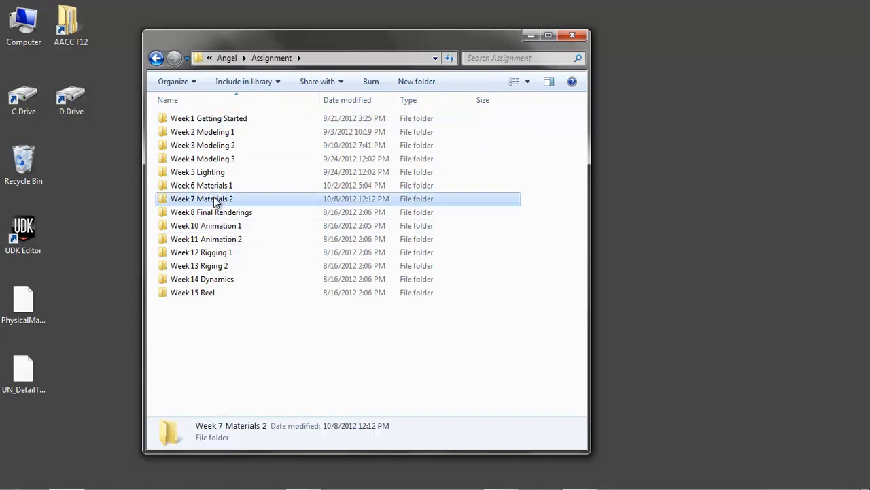
pyautogui.doubleClick(218, 198)
pyautogui.doubleClick(203, 120)
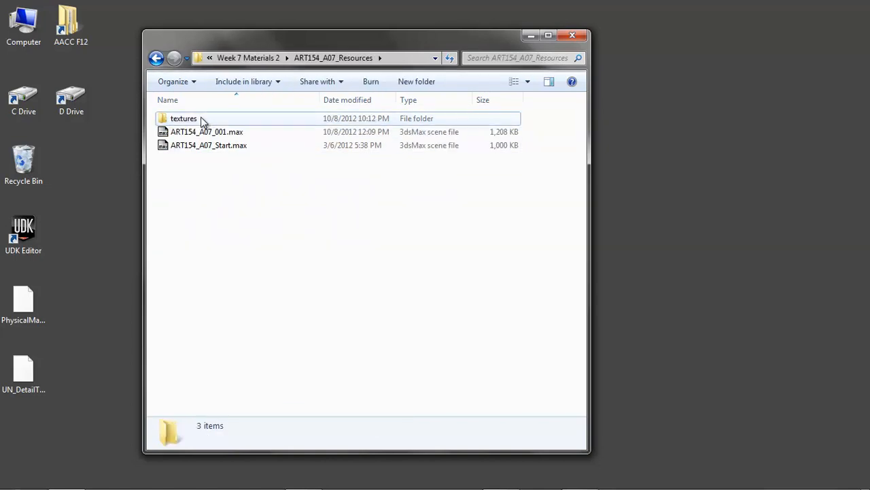
pyautogui.doubleClick(203, 120)
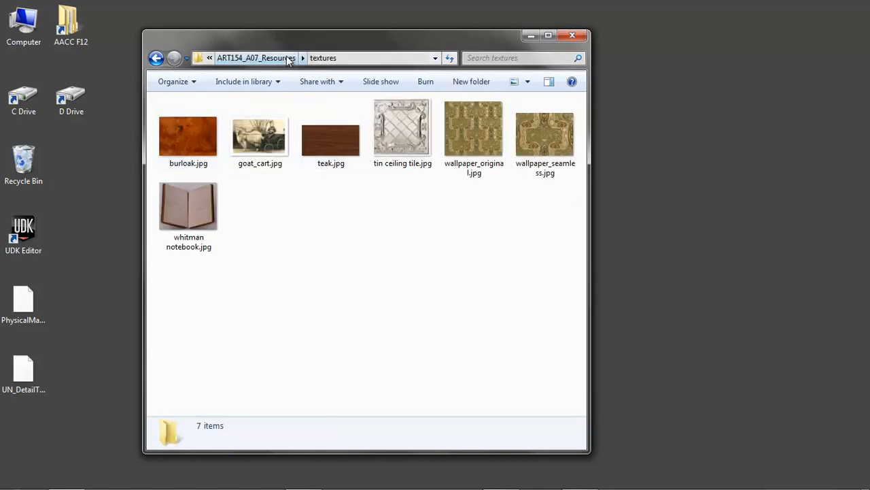
# Go up to the ART154_A07_Resources folder, examine where ART154_A07_001.max sits beside the textures folder, and close the window
pyautogui.click(265, 58)
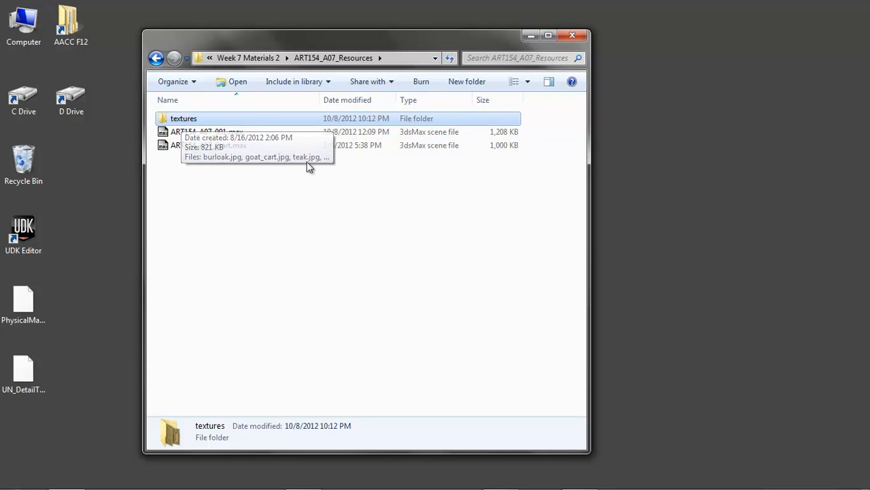
pyautogui.moveTo(330, 40); pyautogui.dragTo(430, 38)
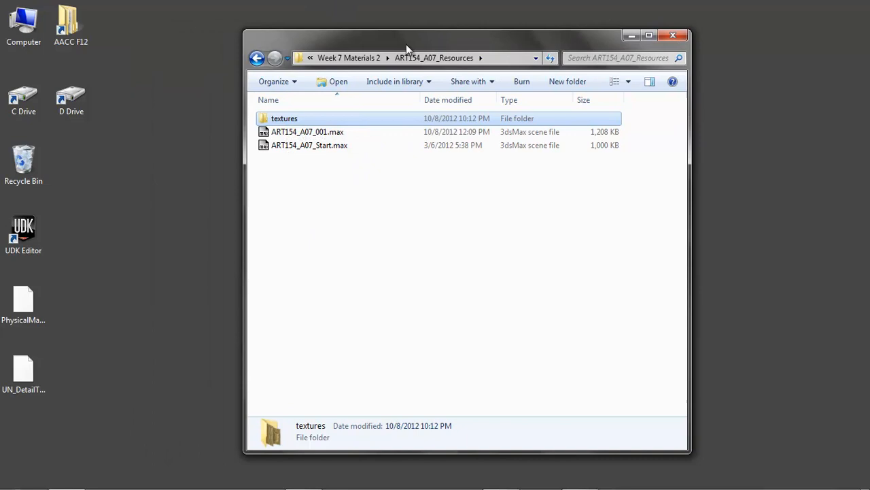
pyautogui.click(297, 134)
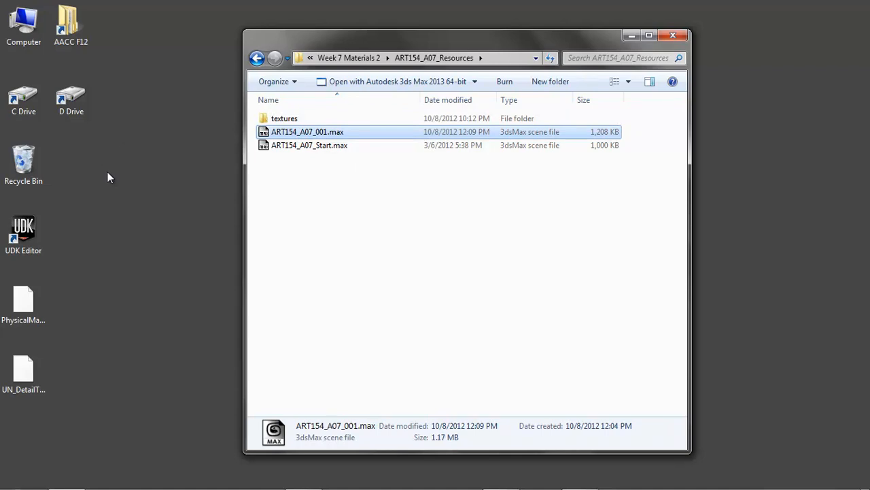
pyautogui.click(348, 185)
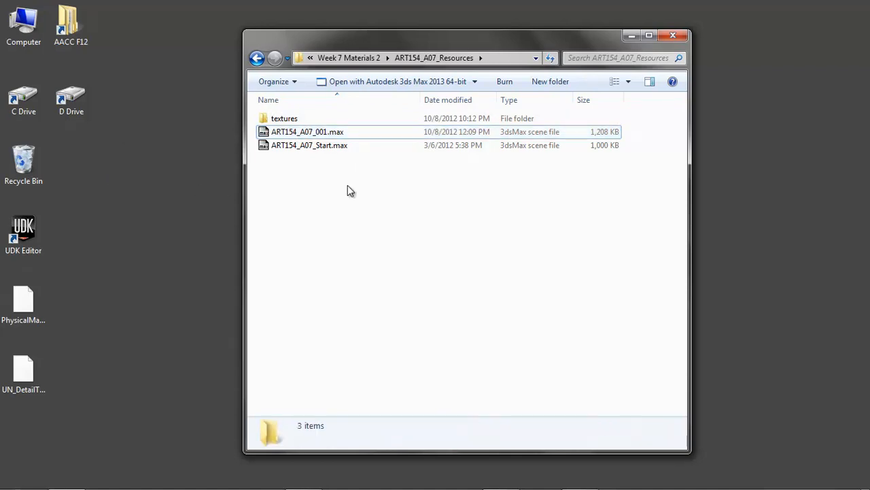
pyautogui.click(679, 36)
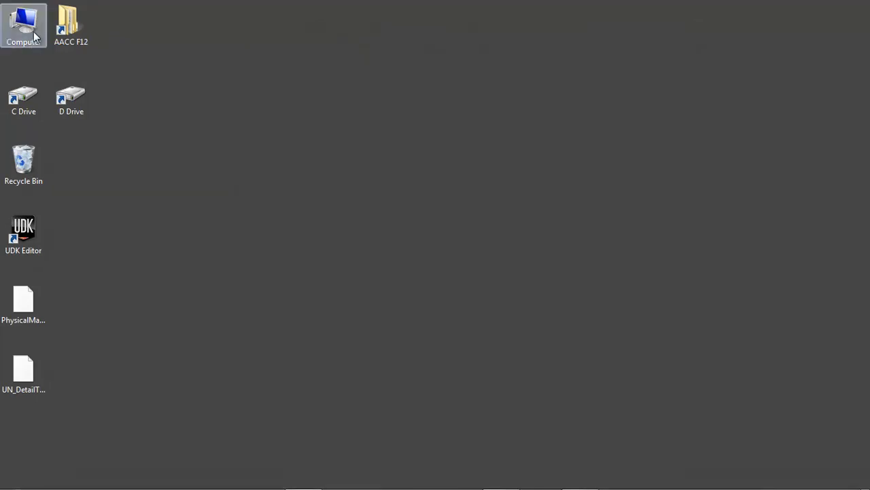
# Look through the Autodesk Shared folder under Program Files\Common Files on the C drive and return to the drive's root
pyautogui.doubleClick(26, 102)
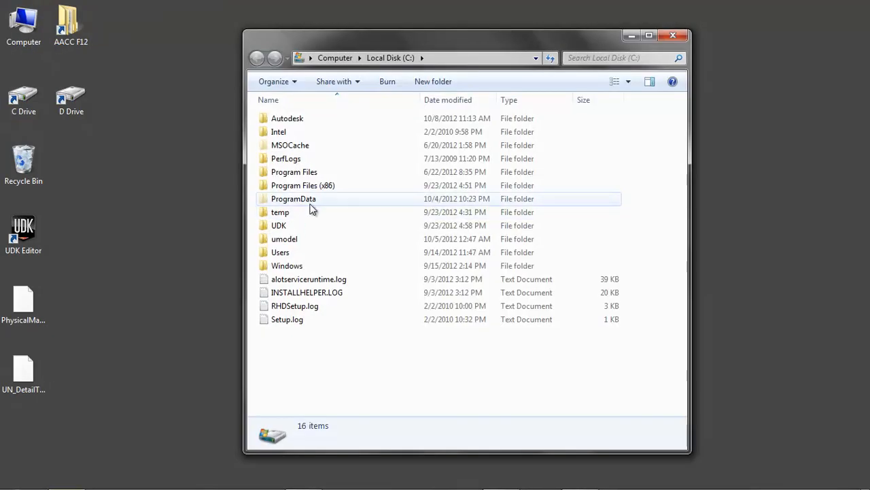
pyautogui.doubleClick(301, 174)
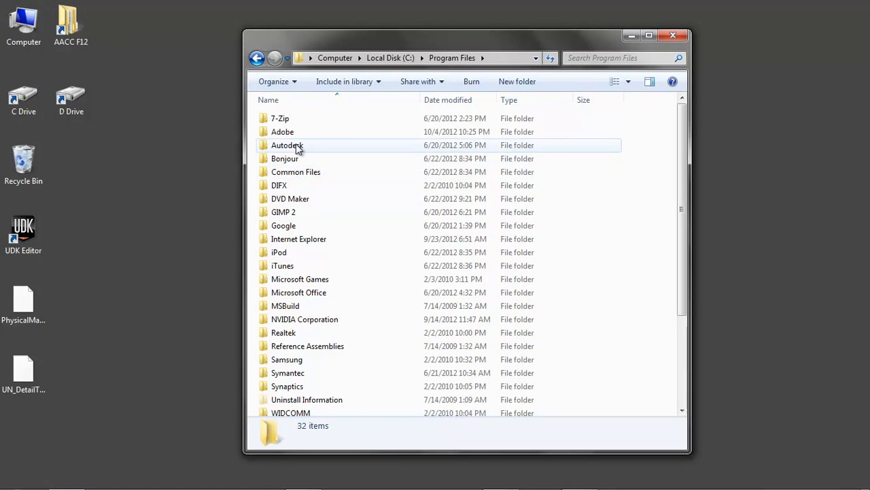
pyautogui.doubleClick(297, 174)
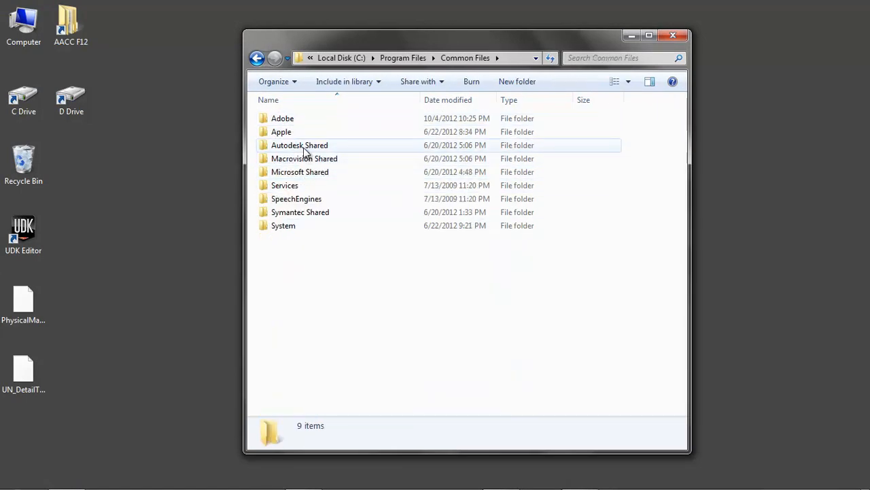
pyautogui.doubleClick(302, 147)
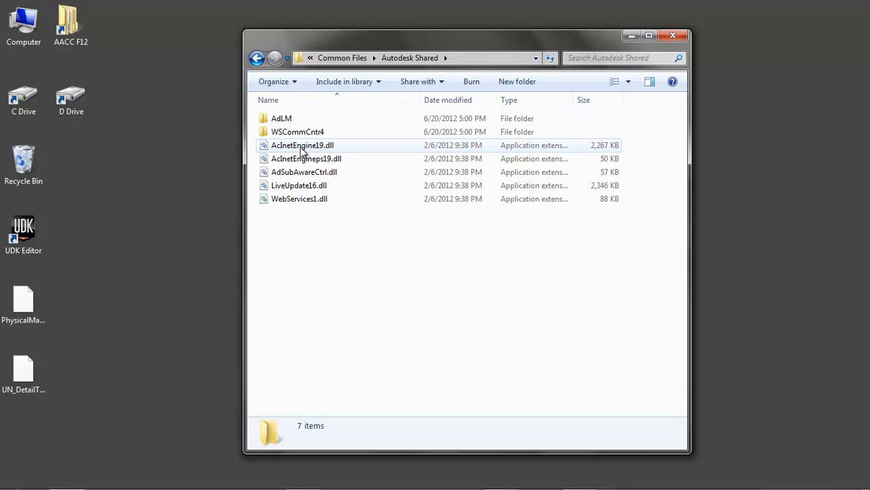
pyautogui.click(356, 57)
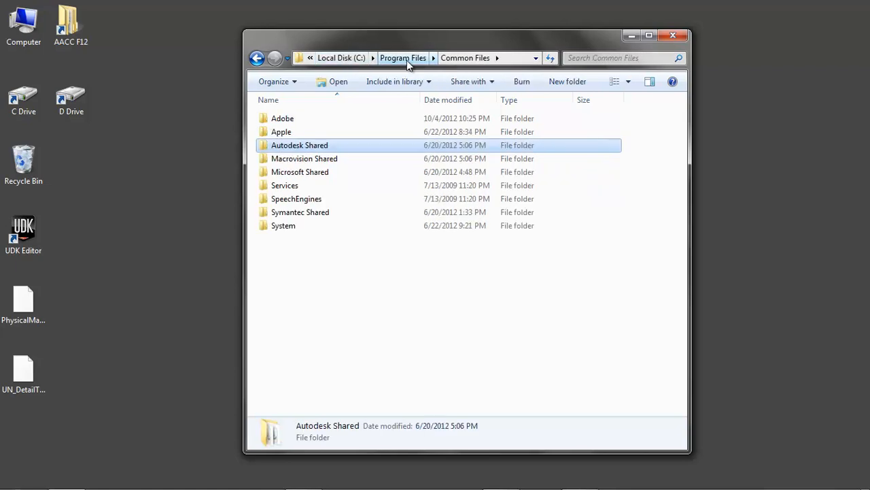
pyautogui.click(343, 58)
# Open Program Files (x86)\Common Files\Autodesk Shared\Materials\Textures\1\Mats and browse its supplied texture images
pyautogui.doubleClick(316, 186)
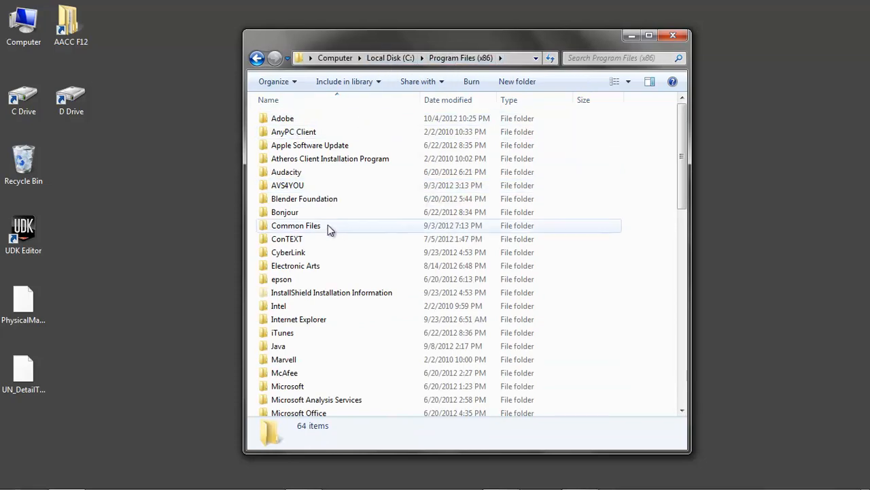
pyautogui.doubleClick(317, 228)
pyautogui.doubleClick(316, 162)
pyautogui.doubleClick(289, 118)
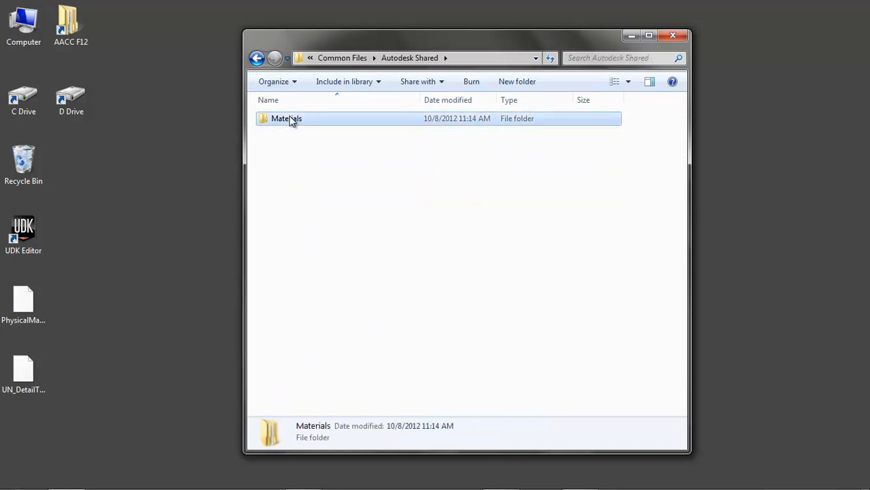
pyautogui.doubleClick(291, 133)
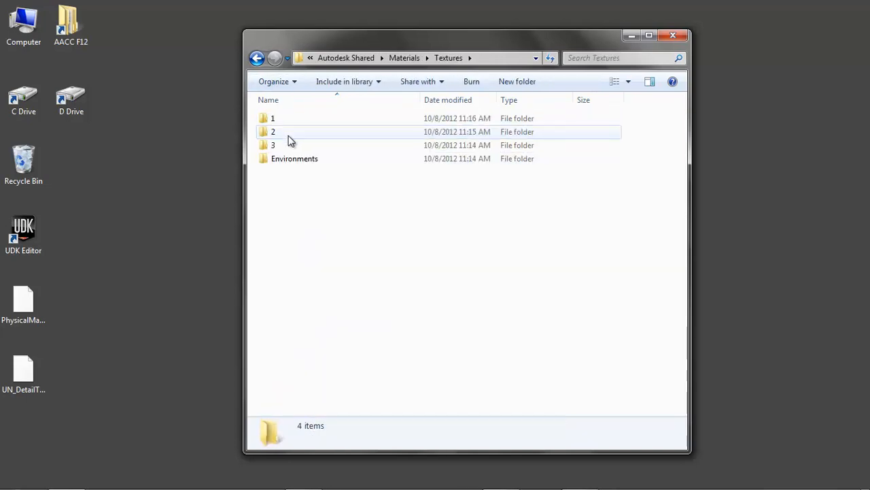
pyautogui.doubleClick(286, 118)
pyautogui.doubleClick(288, 120)
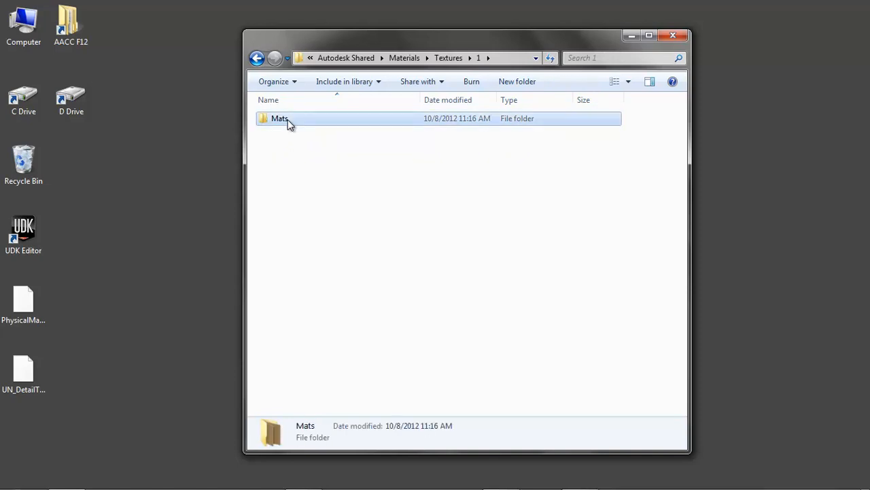
pyautogui.scroll(-15, 551, 348)
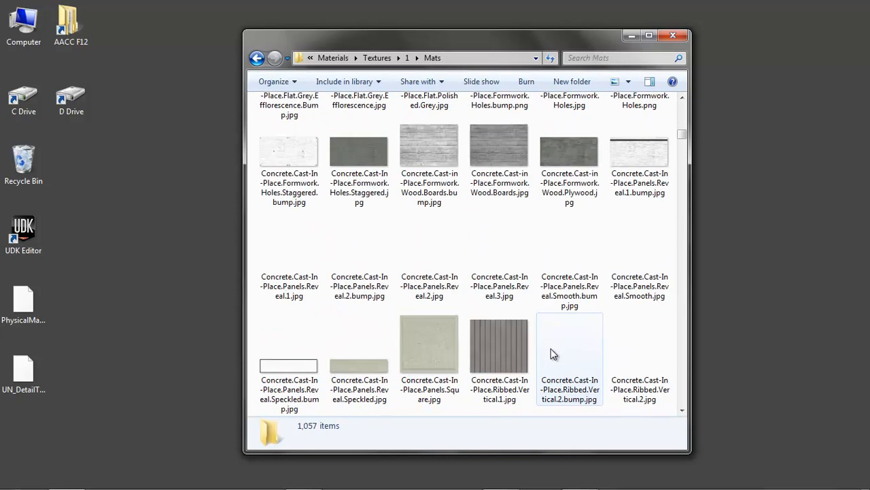
pyautogui.scroll(-20, 551, 349)
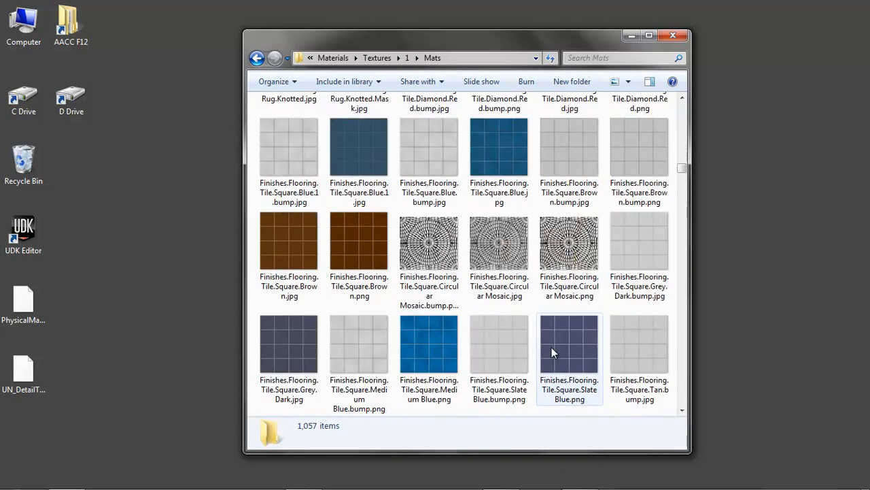
# Browse the Mats folder to its wood textures, view Woods&Plastics.FinishCarpentry.Wood.Bocote.jpg at full size, and close the image and the folder window
pyautogui.scroll(-8, 550, 350)
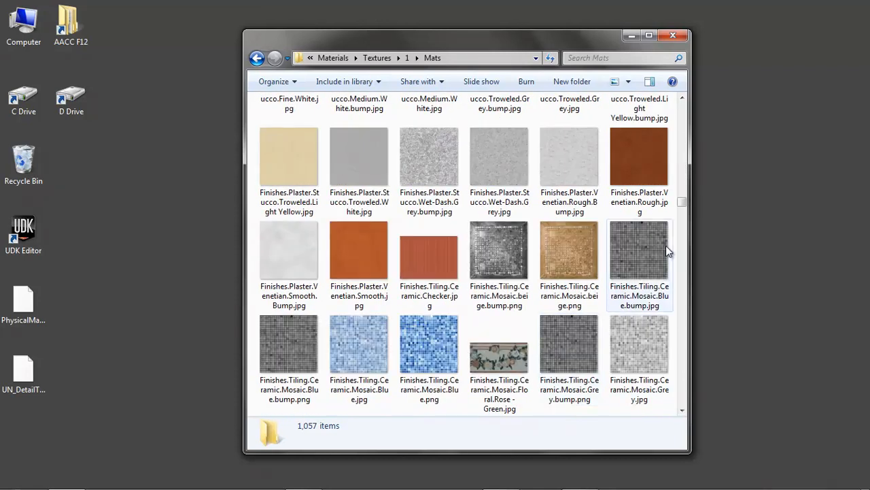
pyautogui.moveTo(684, 204); pyautogui.dragTo(681, 402)
pyautogui.scroll(10, 640, 378)
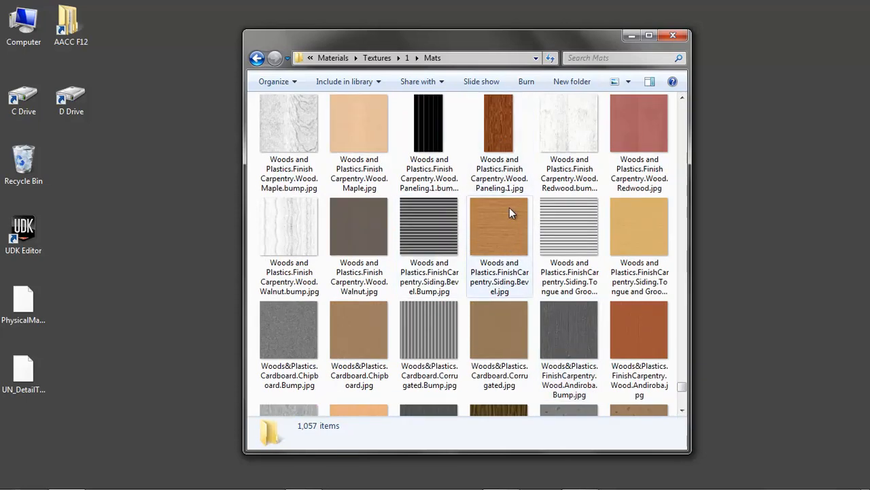
pyautogui.scroll(3, 510, 224)
pyautogui.scroll(-3, 519, 365)
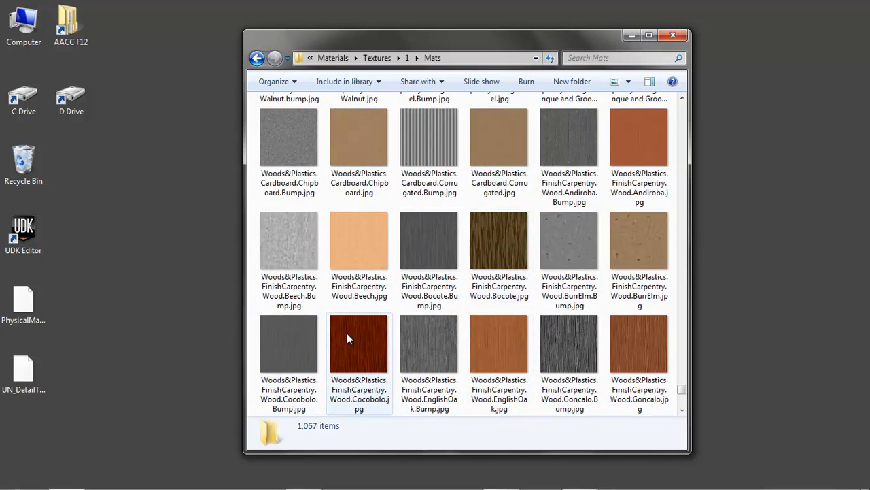
pyautogui.click(522, 225)
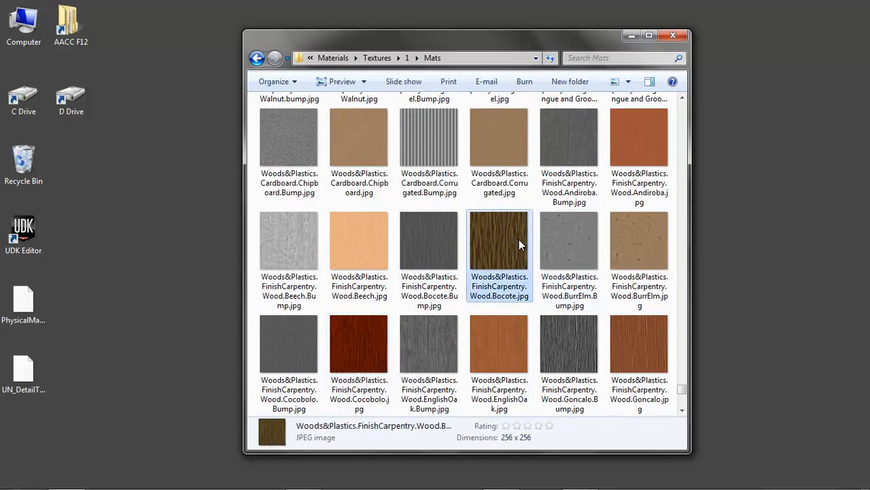
pyautogui.doubleClick(513, 238)
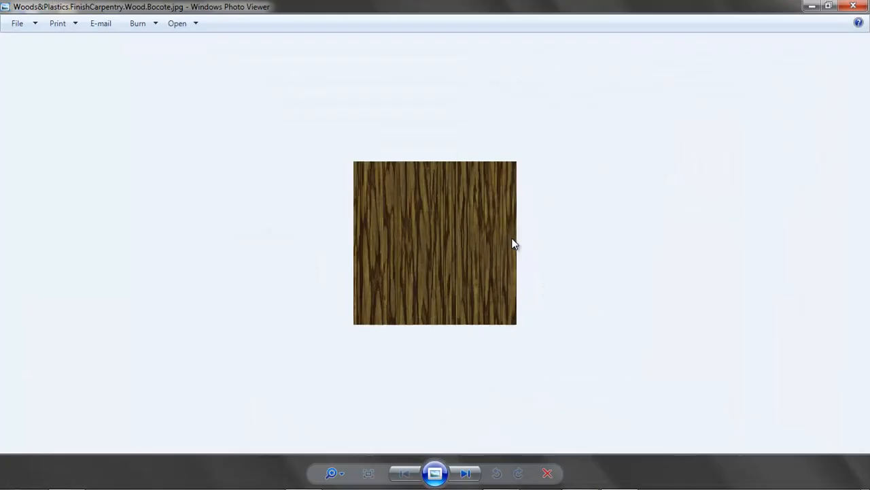
pyautogui.click(852, 7)
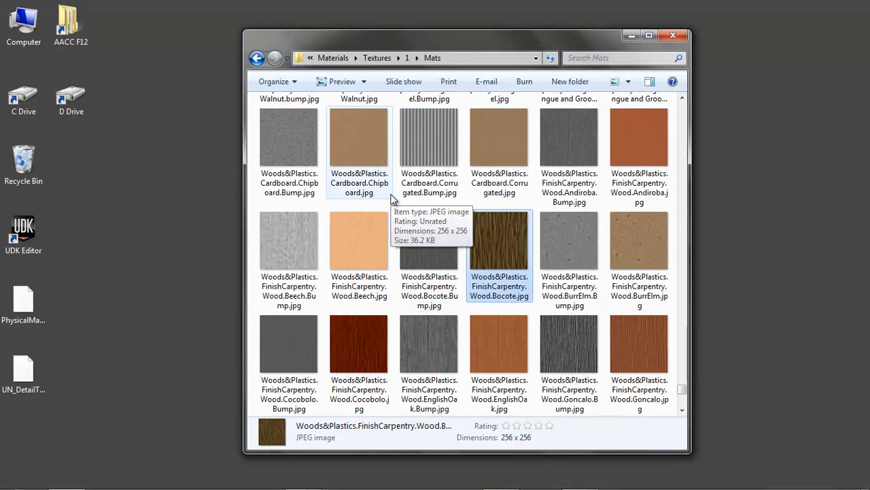
pyautogui.click(672, 36)
pyautogui.click(589, 480)
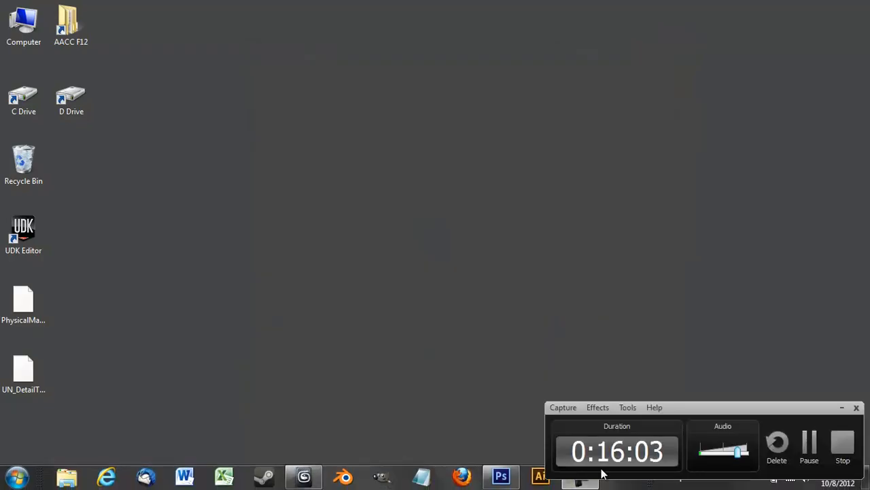